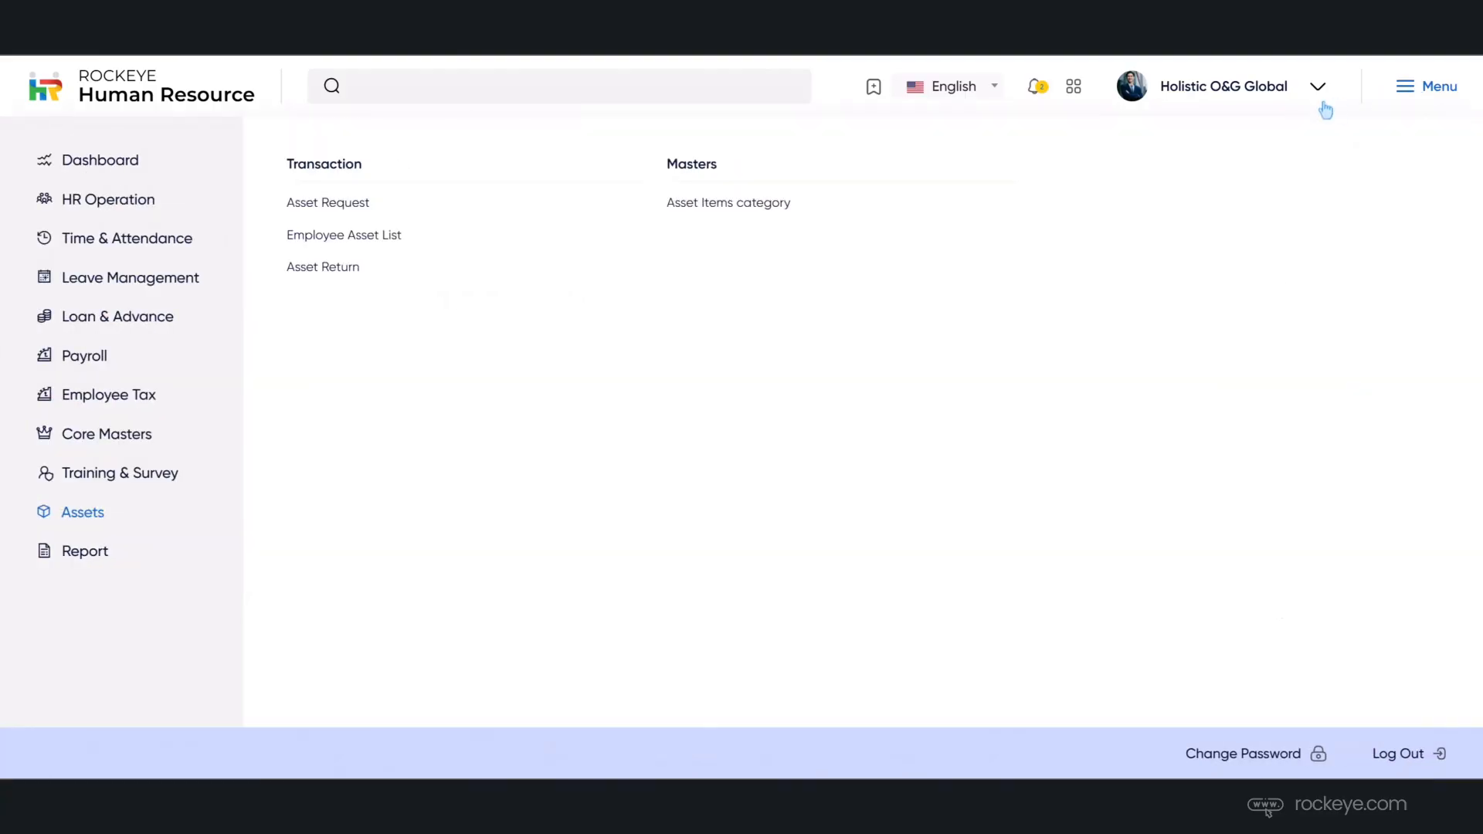
Step: Add and save an asset items category named Office Equipment with asset type Virtual and the remark "Approved"
{"action": "left_click", "coordinate": [852, 216]}
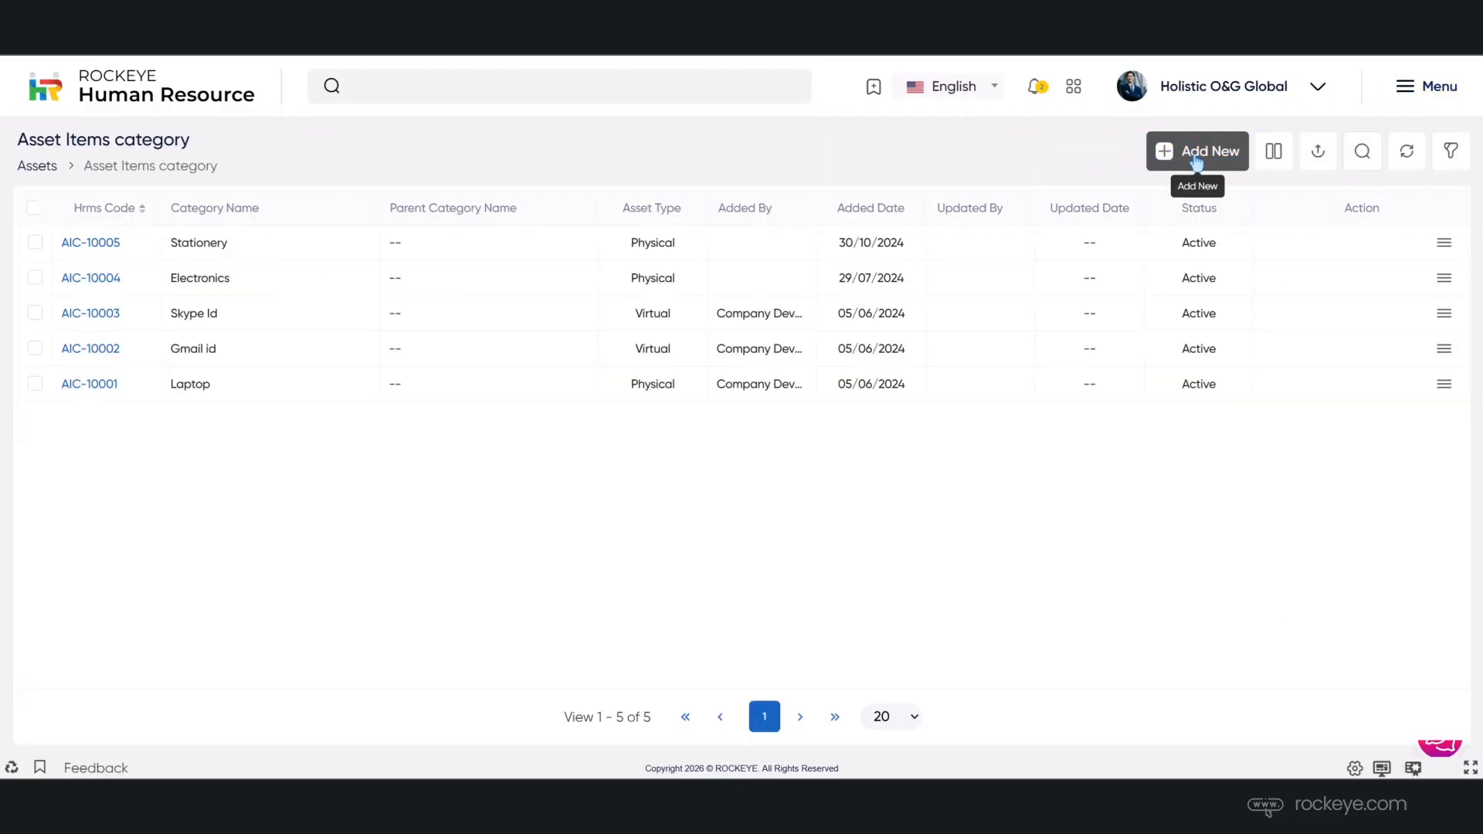
{"action": "left_click", "coordinate": [1166, 162]}
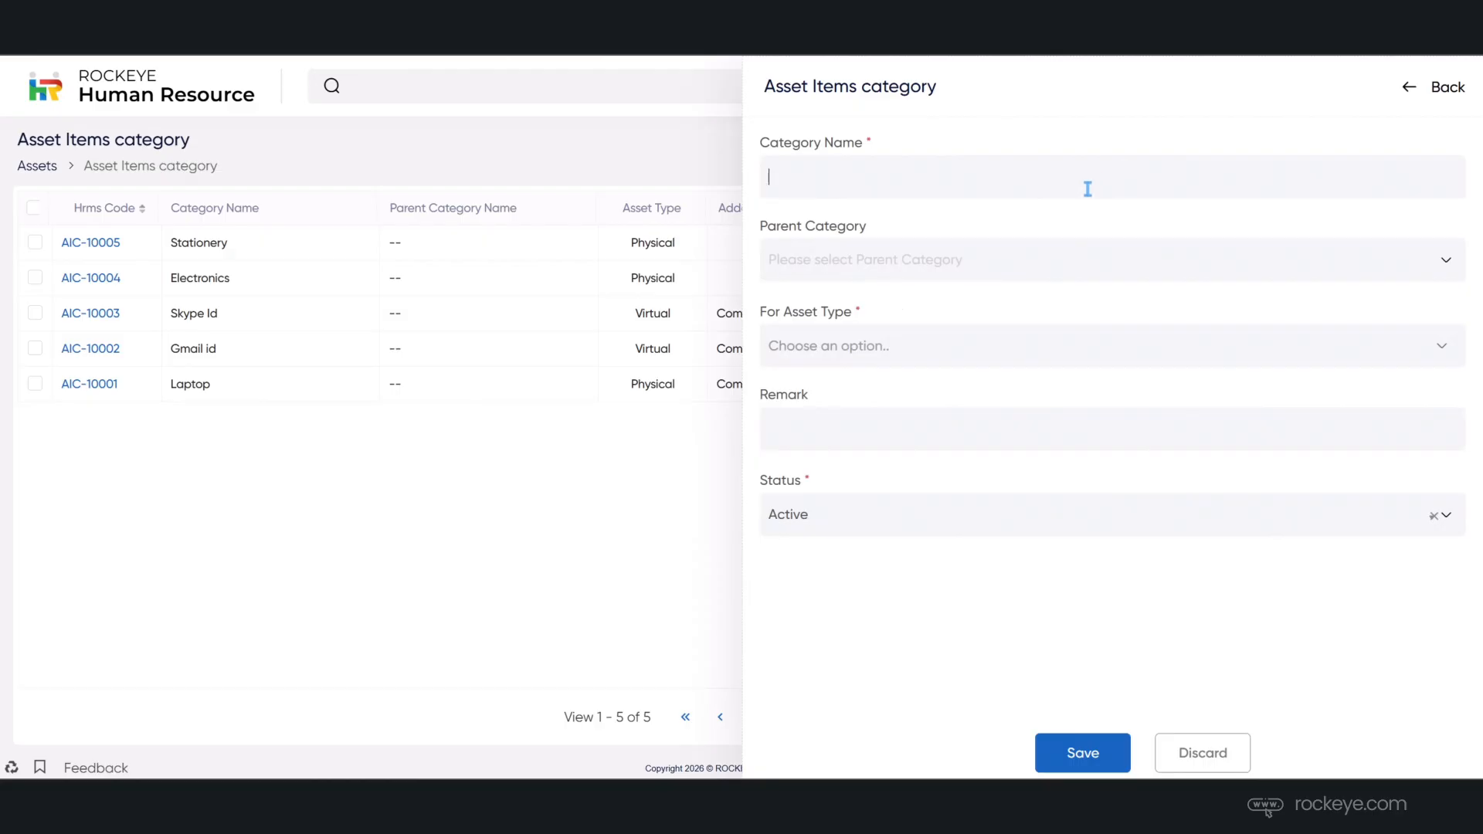
{"action": "type", "text": "Office Equipment"}
{"action": "left_click", "coordinate": [818, 353]}
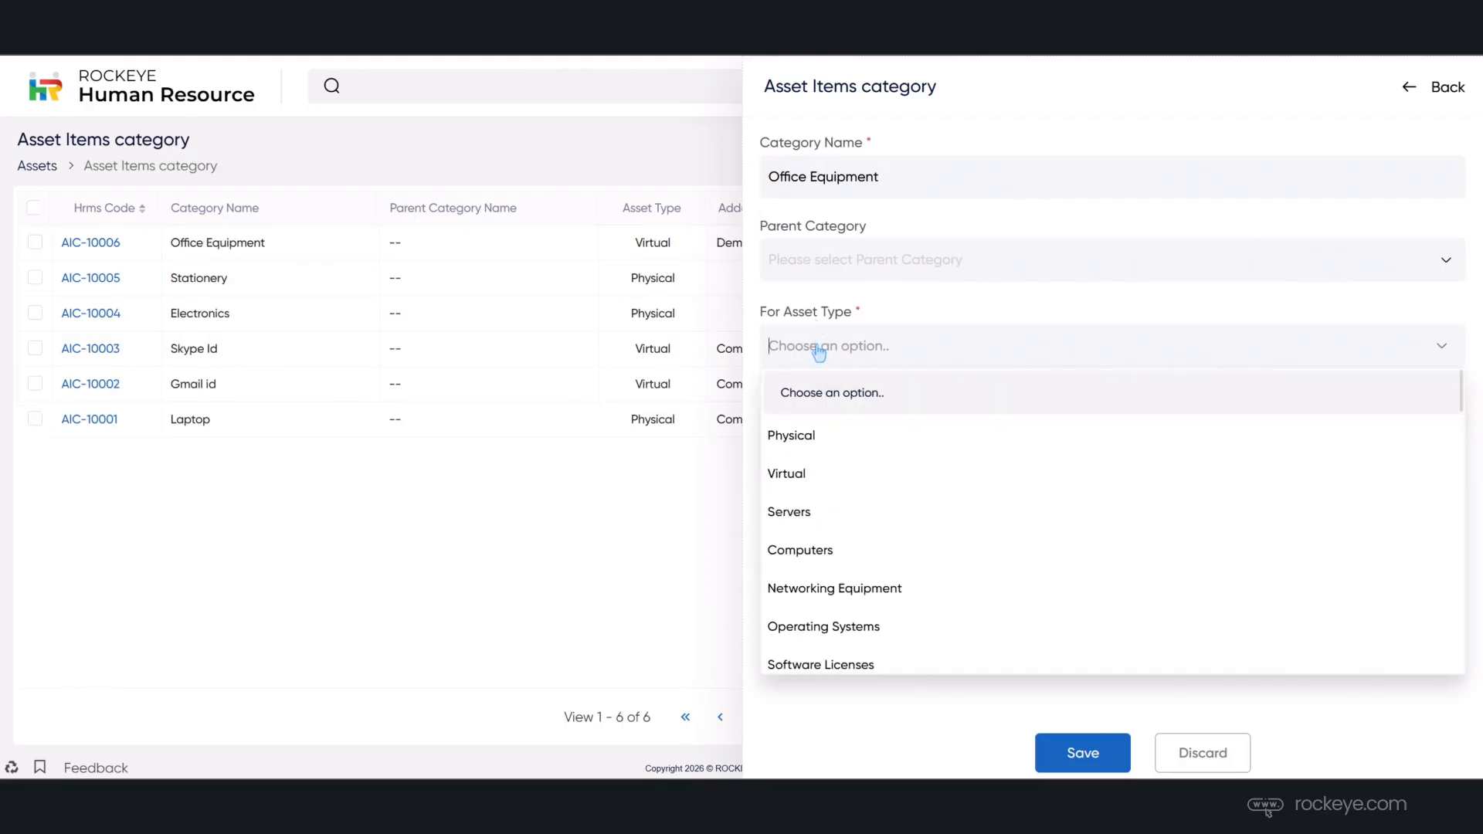
{"action": "left_click", "coordinate": [796, 473]}
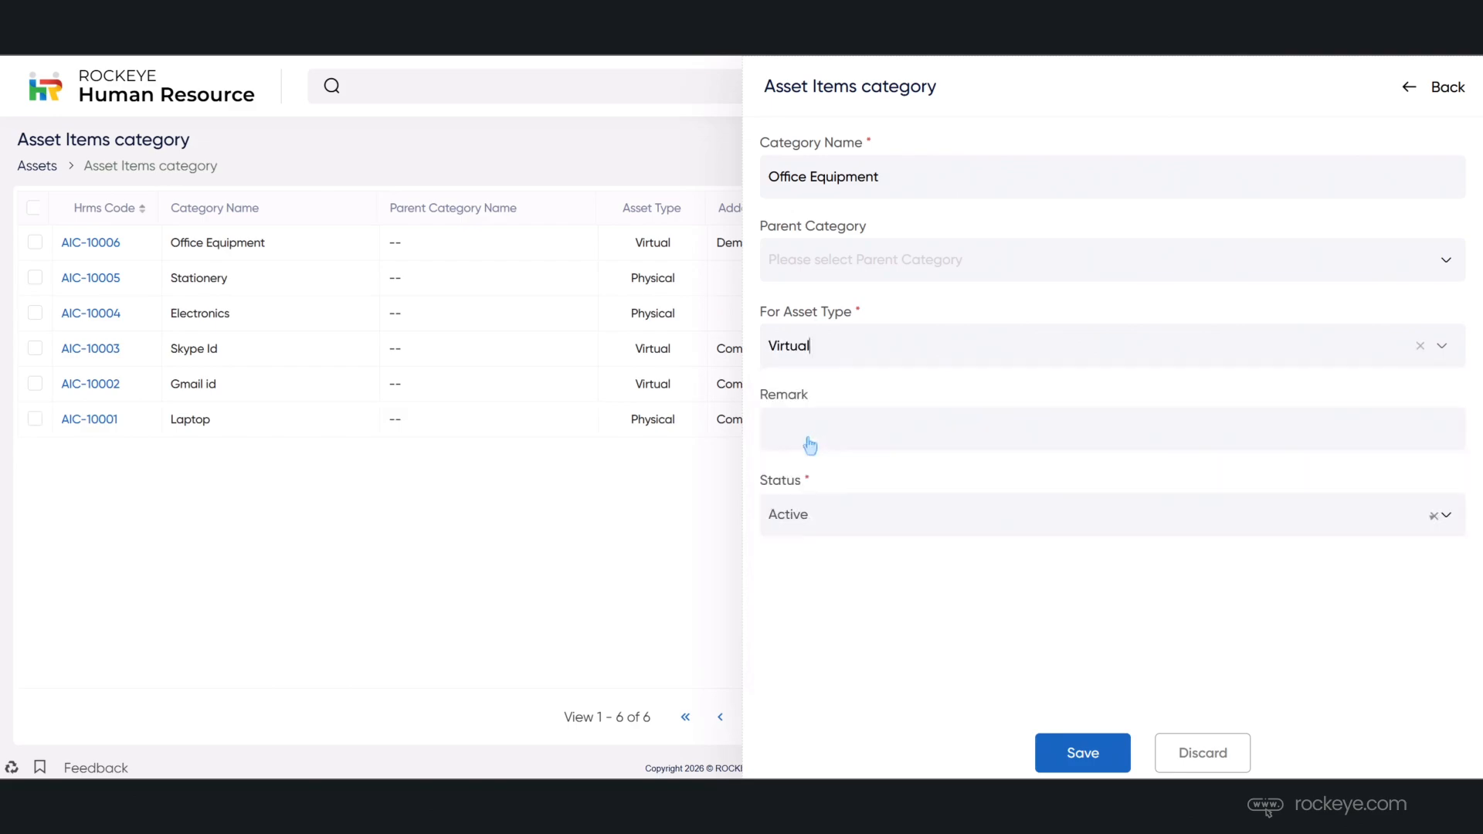
{"action": "left_click", "coordinate": [811, 430]}
{"action": "type", "text": "Approved"}
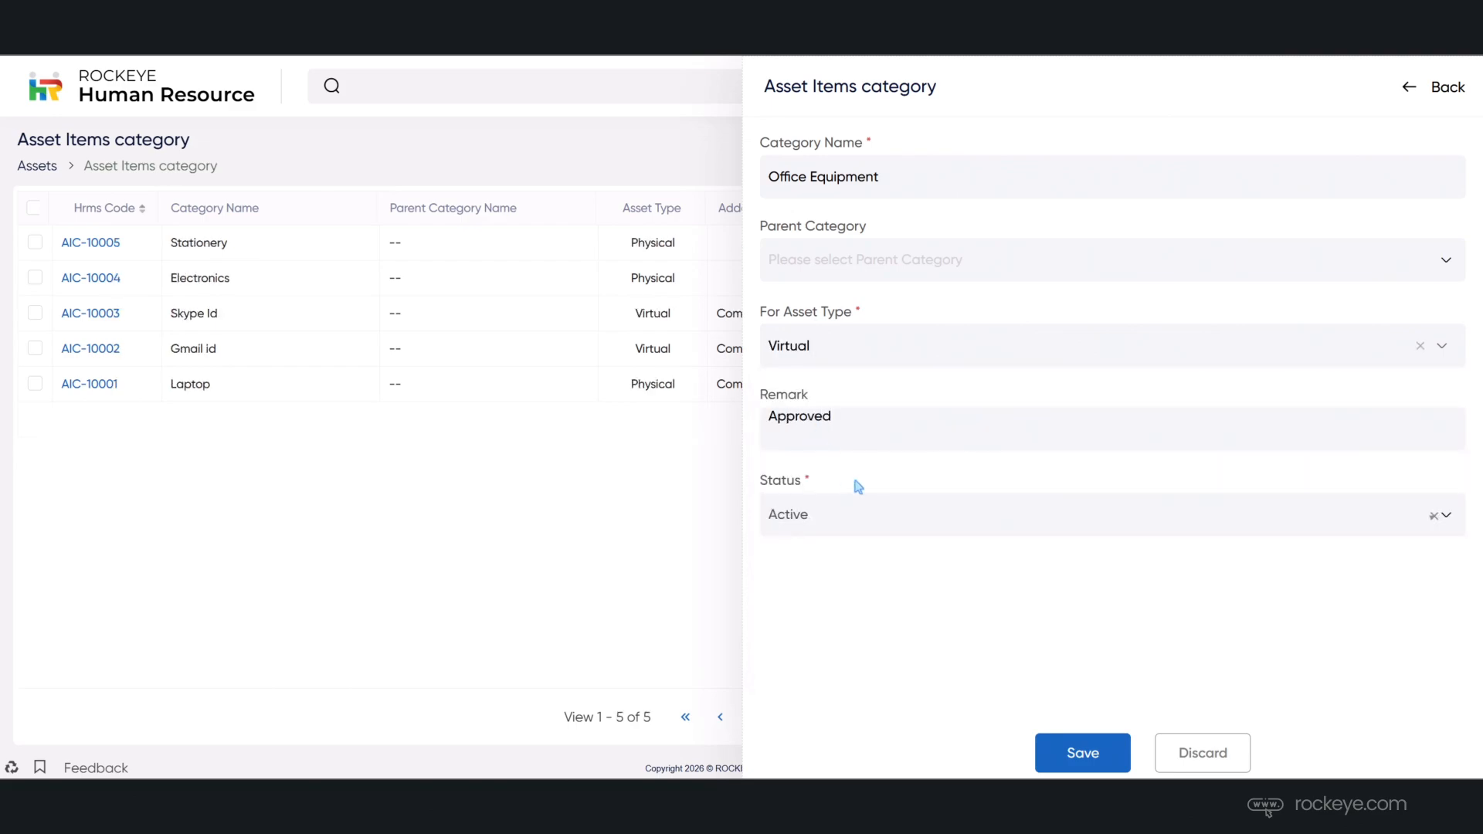
{"action": "left_click", "coordinate": [1076, 753]}
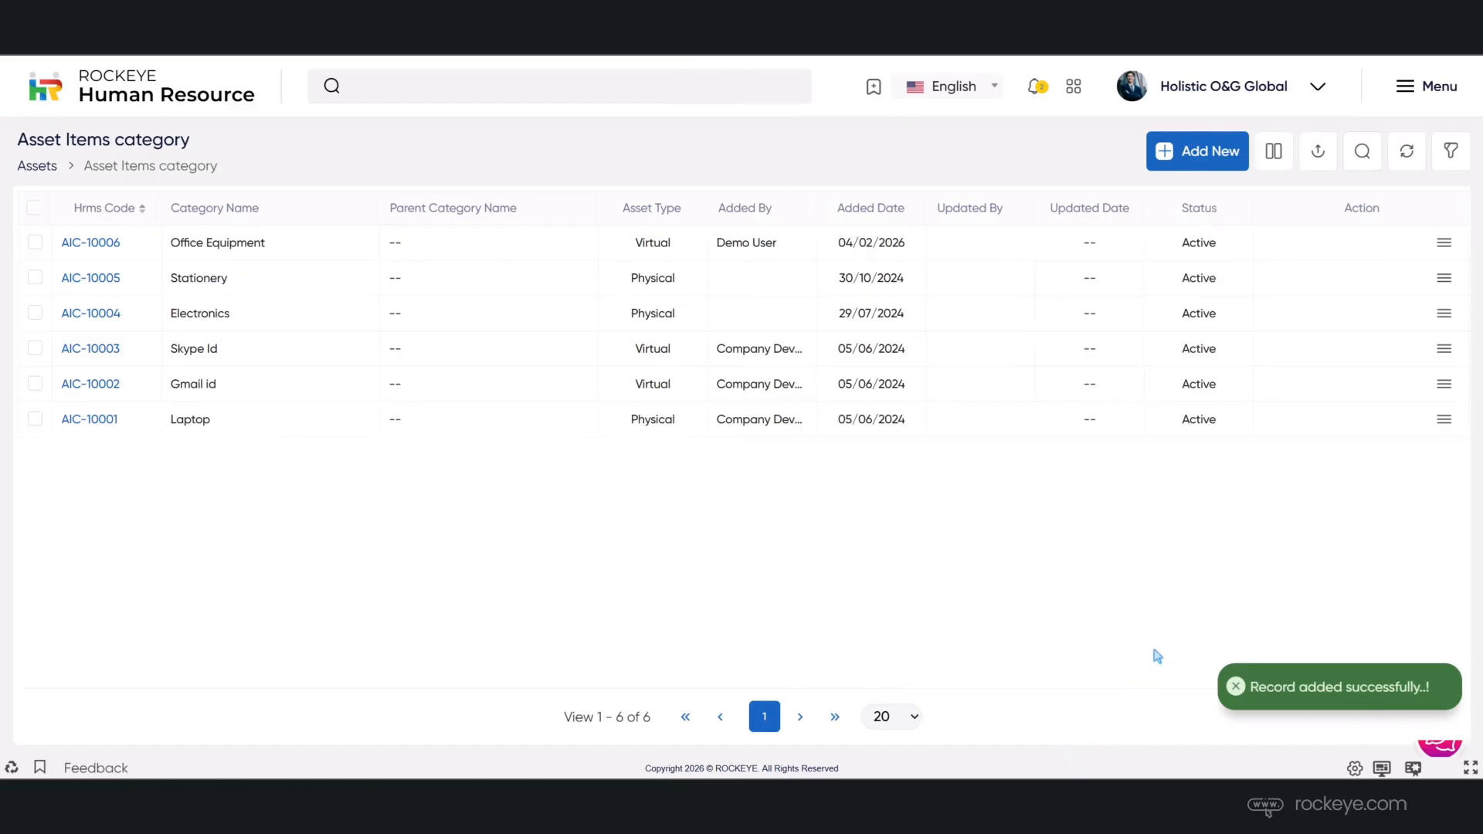
Step: Start a new asset request, selecting the employee by name, with description "For the employee benefit" and purpose Work From Home
{"action": "left_click", "coordinate": [1408, 89]}
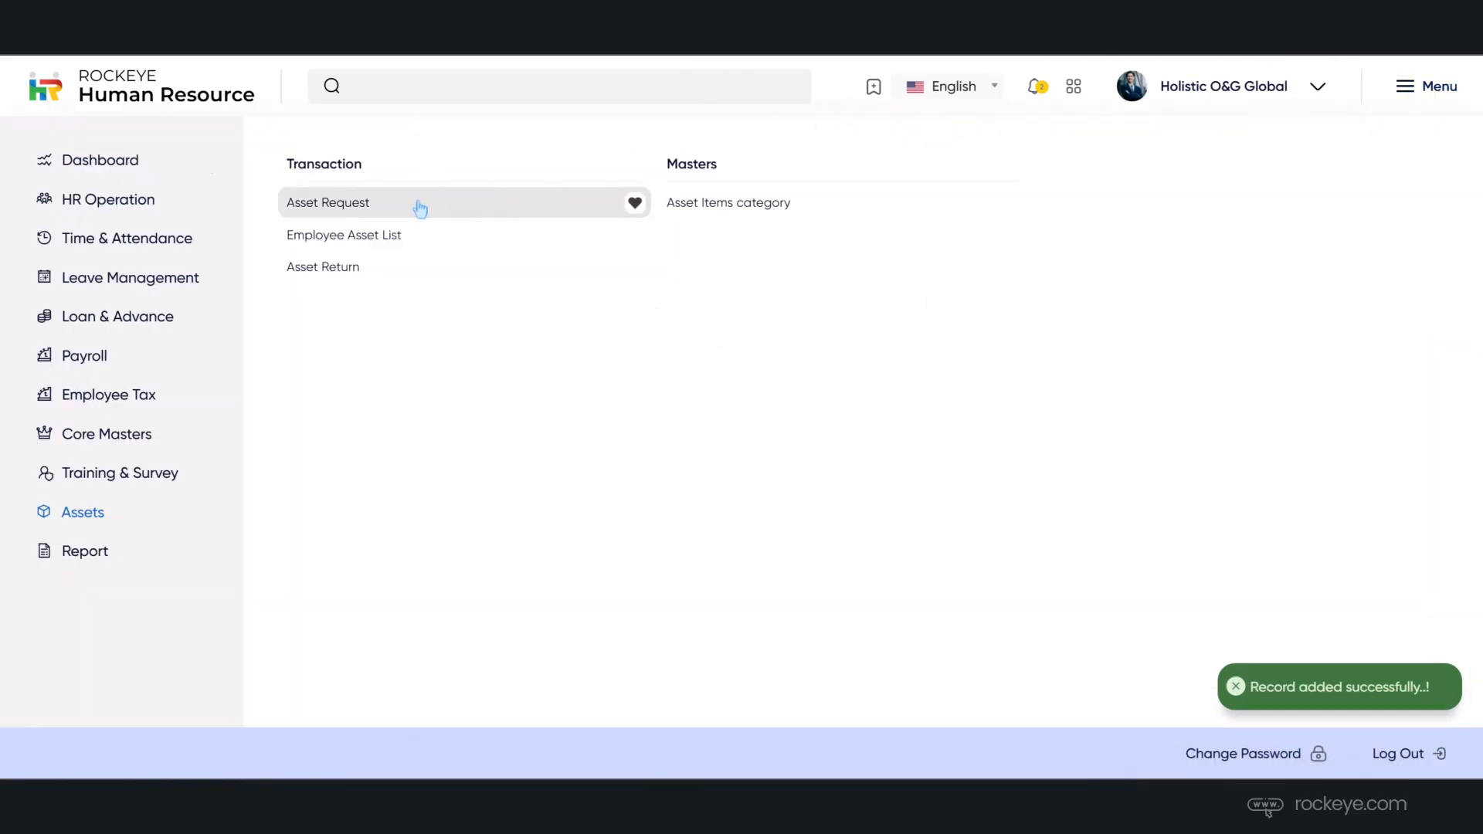
{"action": "left_click", "coordinate": [381, 208]}
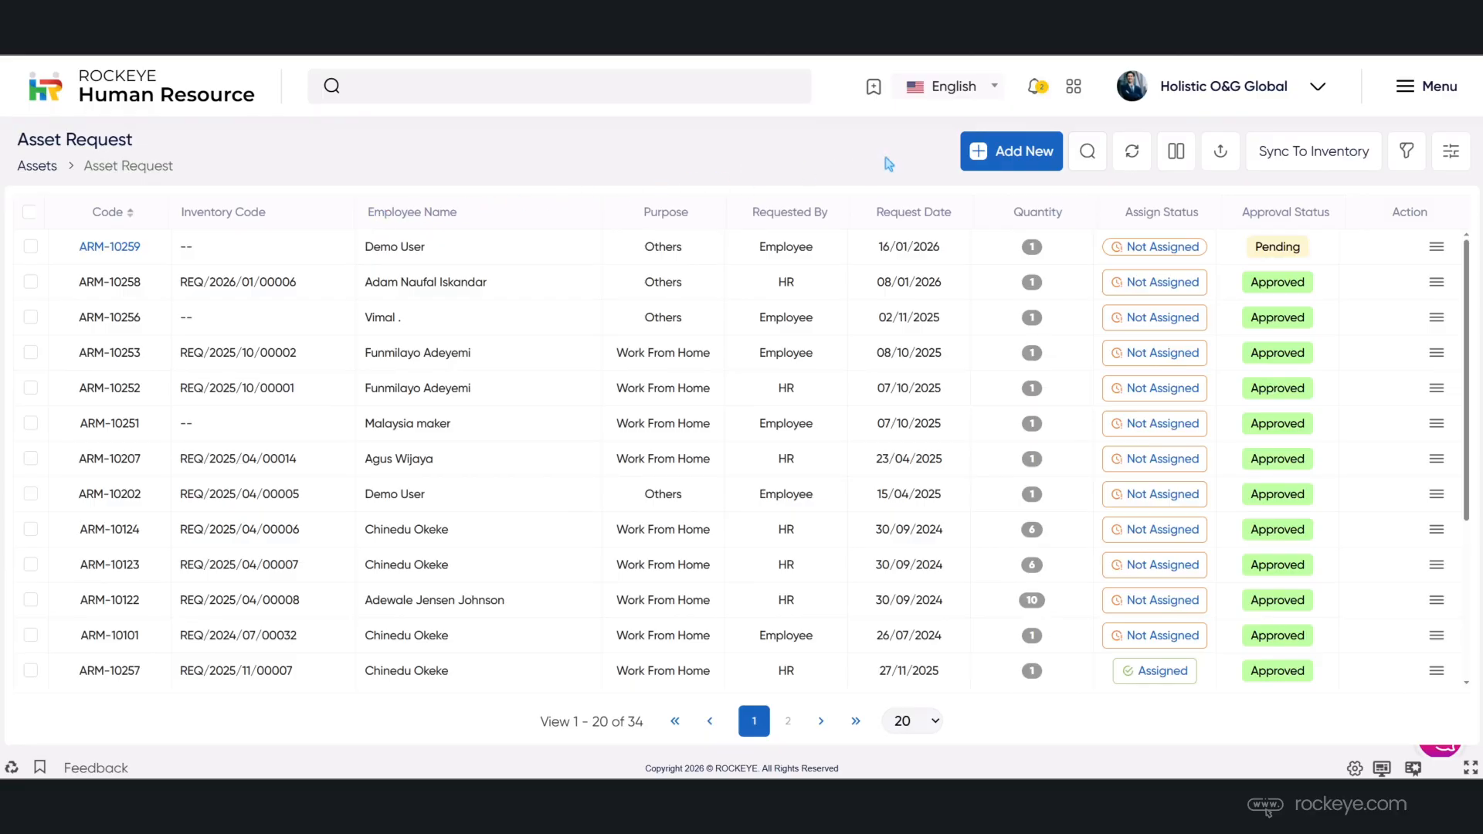
{"action": "left_click", "coordinate": [1002, 153]}
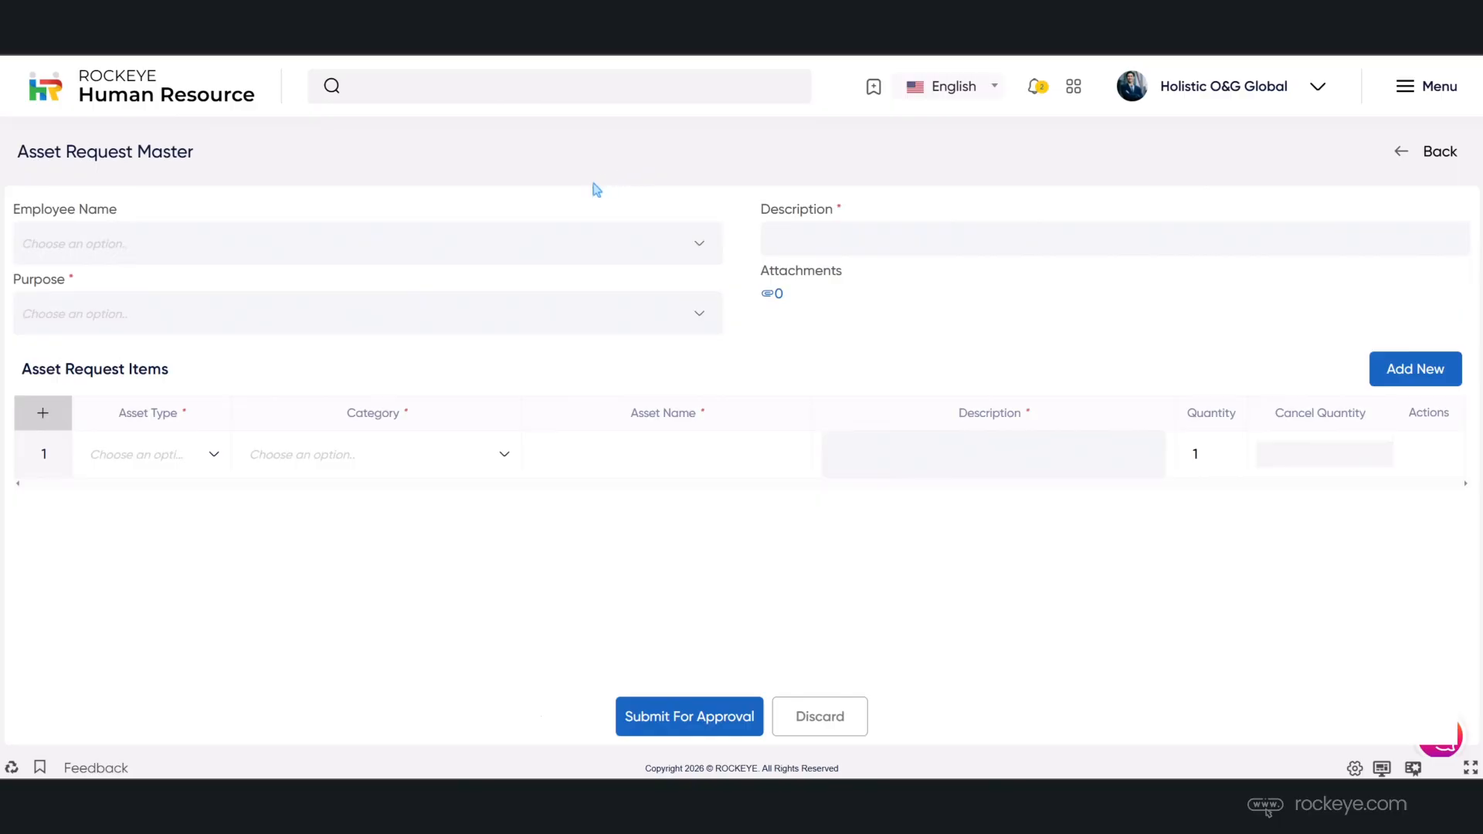
{"action": "left_click", "coordinate": [475, 246]}
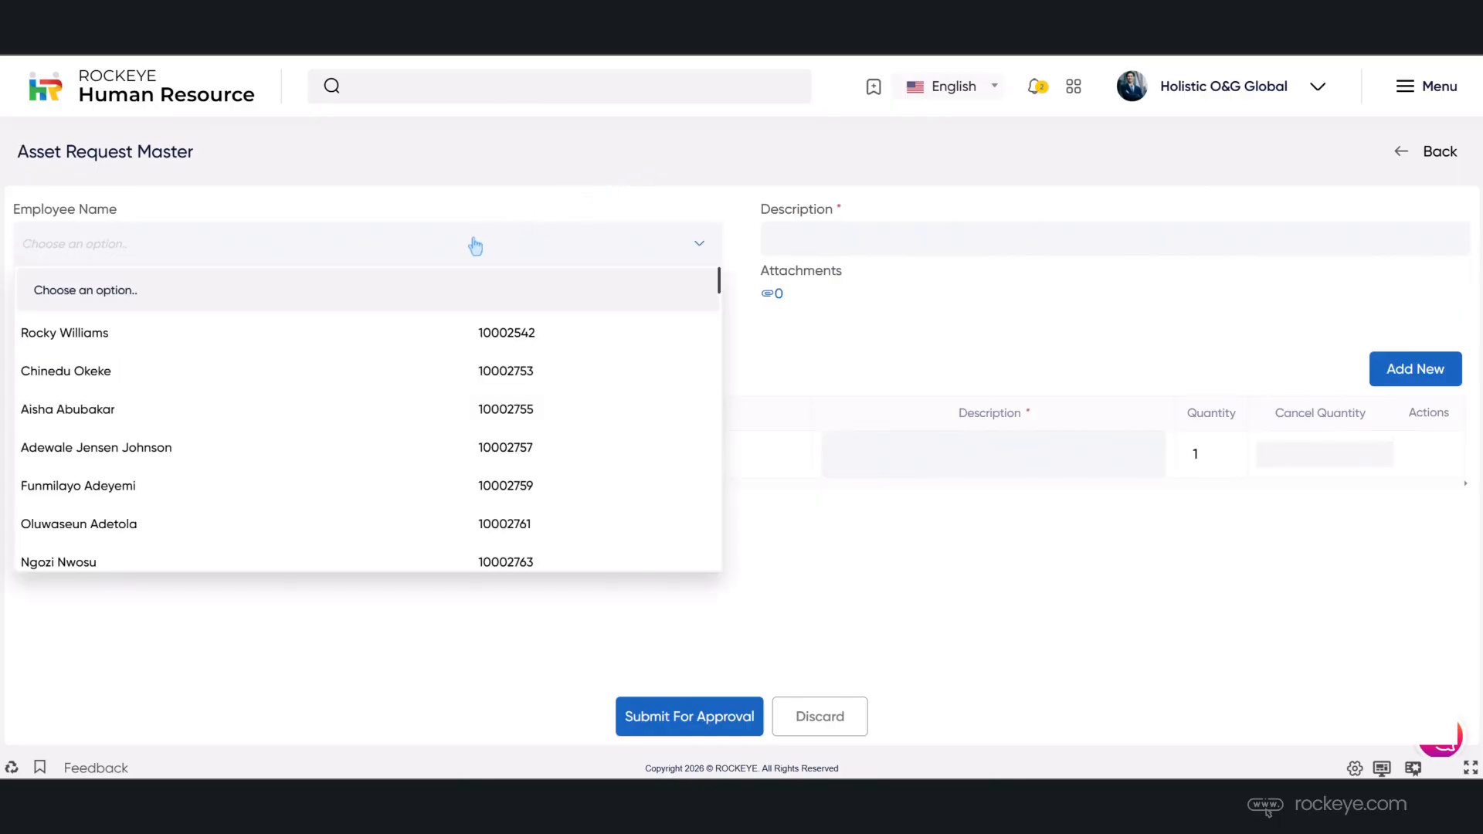
{"action": "type", "text": "aisha"}
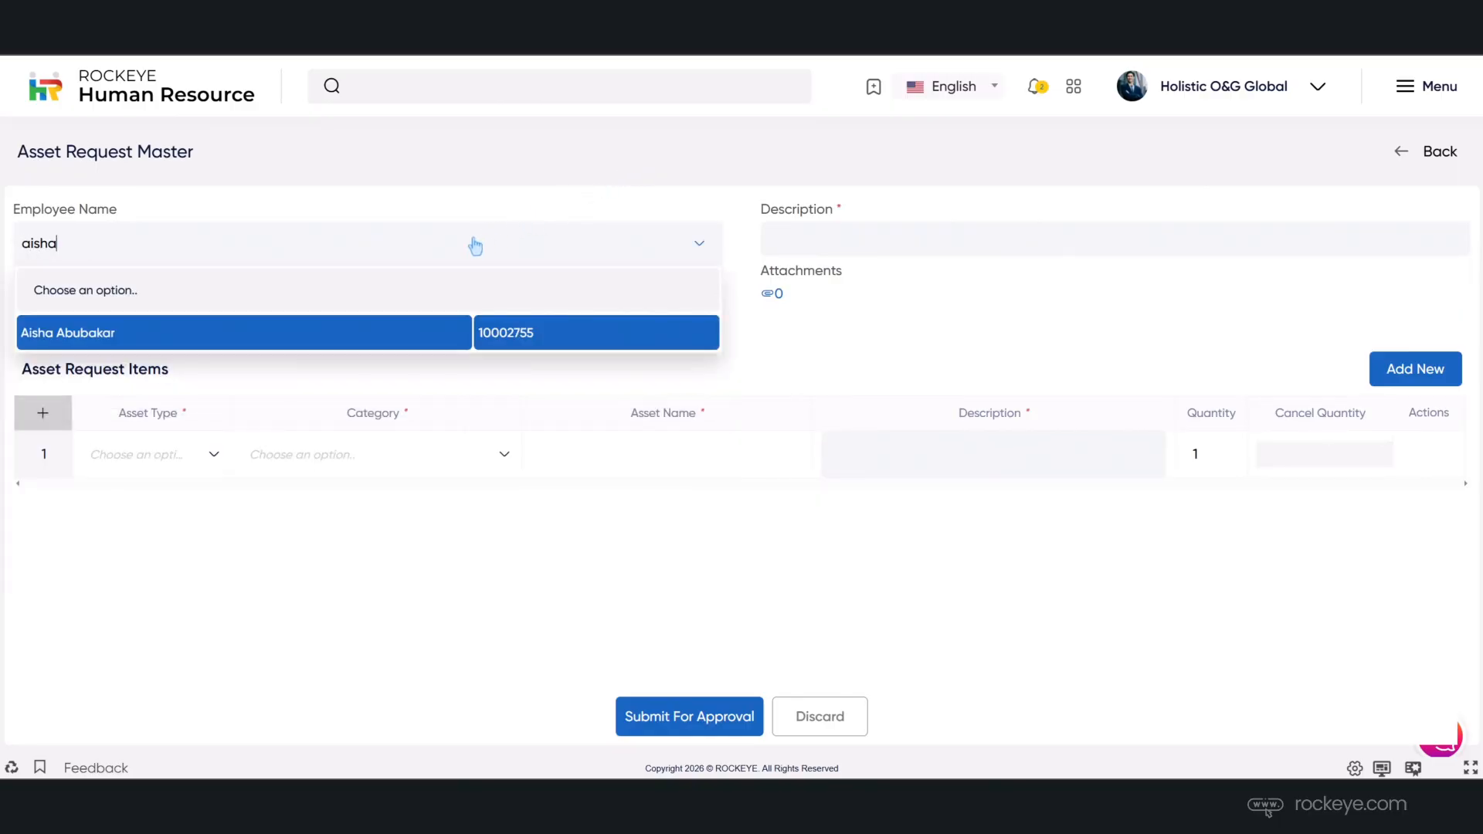
{"action": "left_click", "coordinate": [454, 342]}
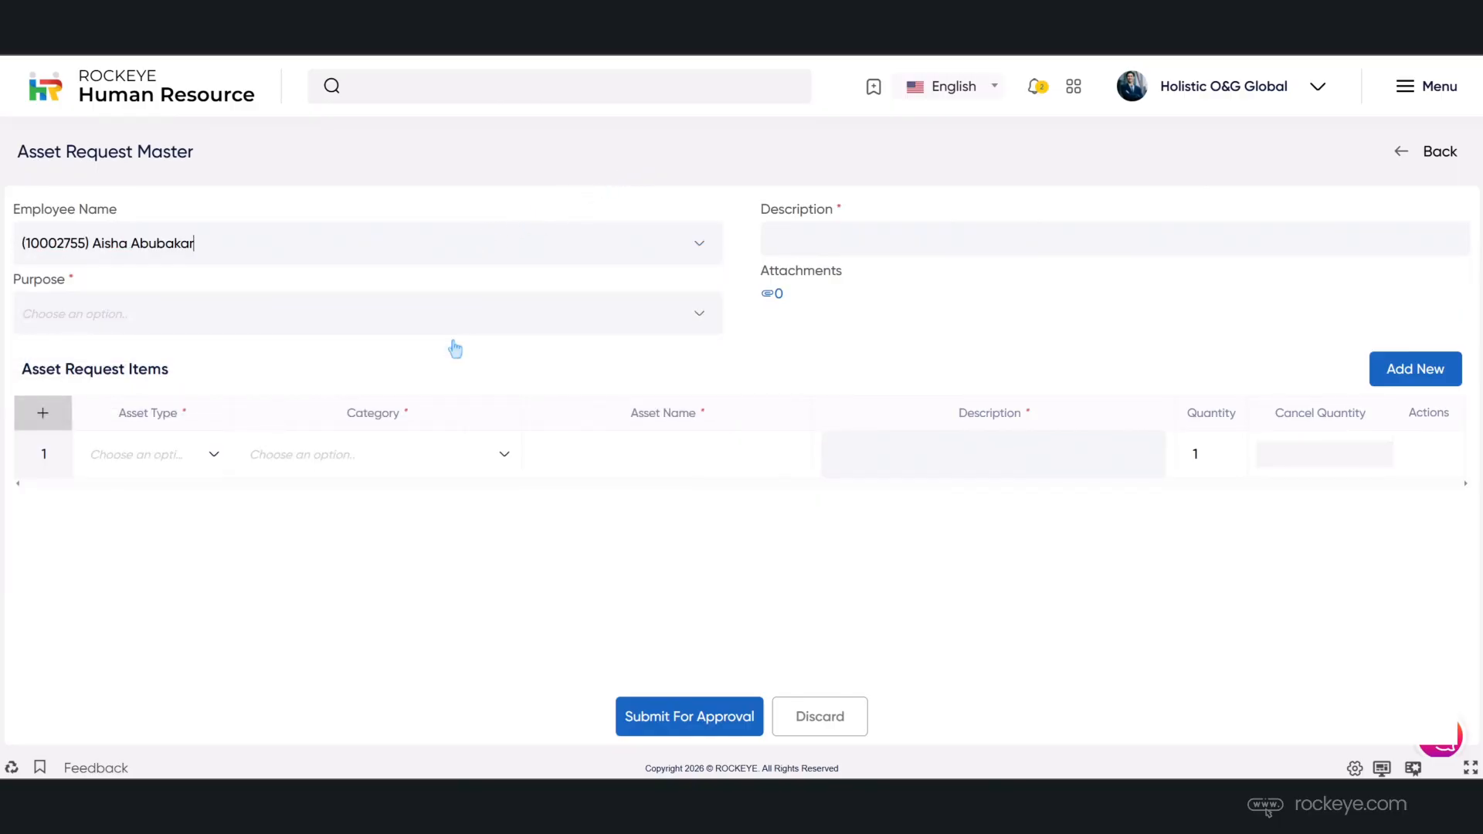
{"action": "type", "text": "For the employee benefit"}
{"action": "left_click", "coordinate": [498, 325]}
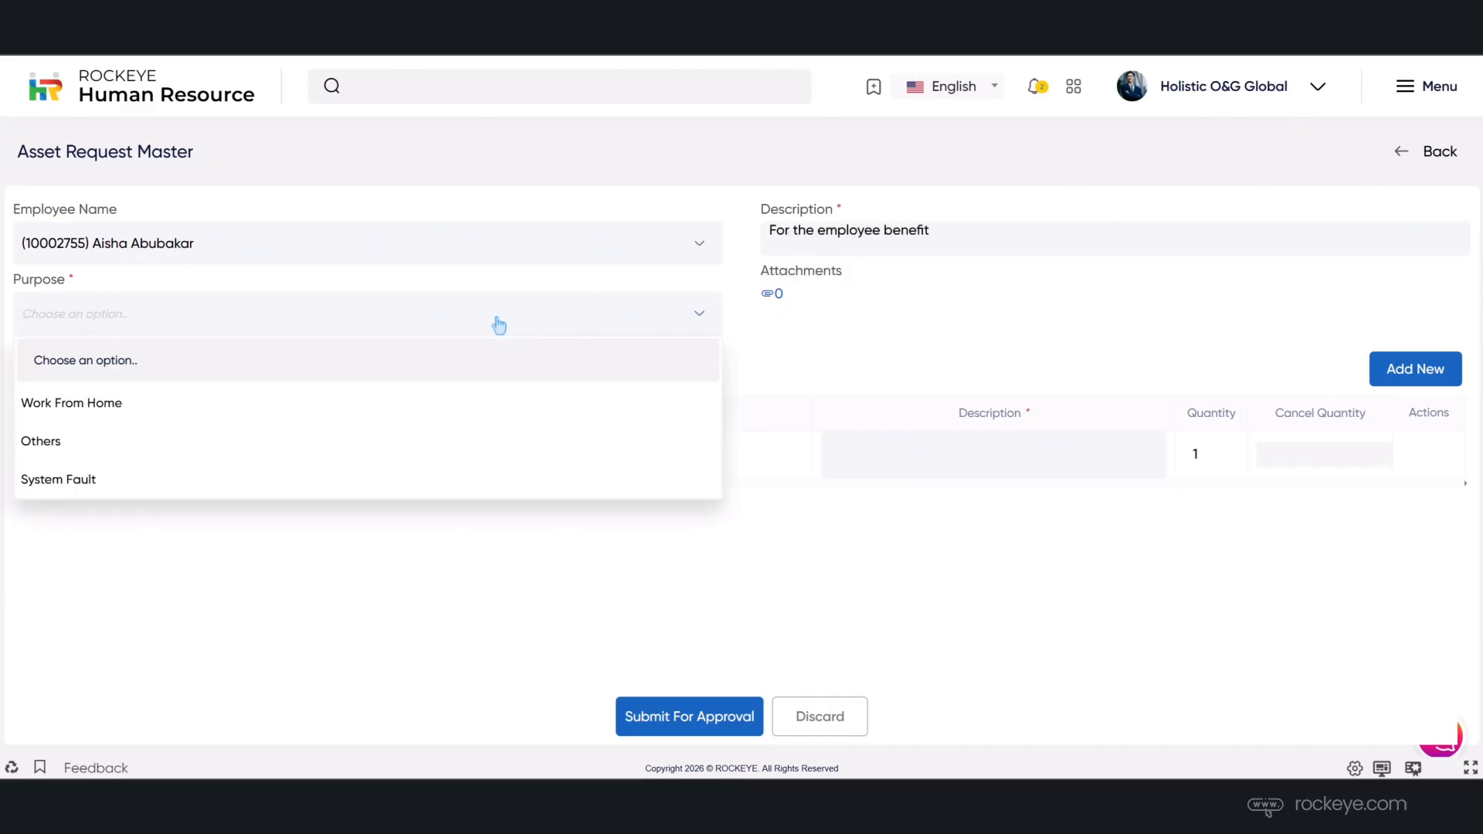
{"action": "left_click", "coordinate": [431, 418]}
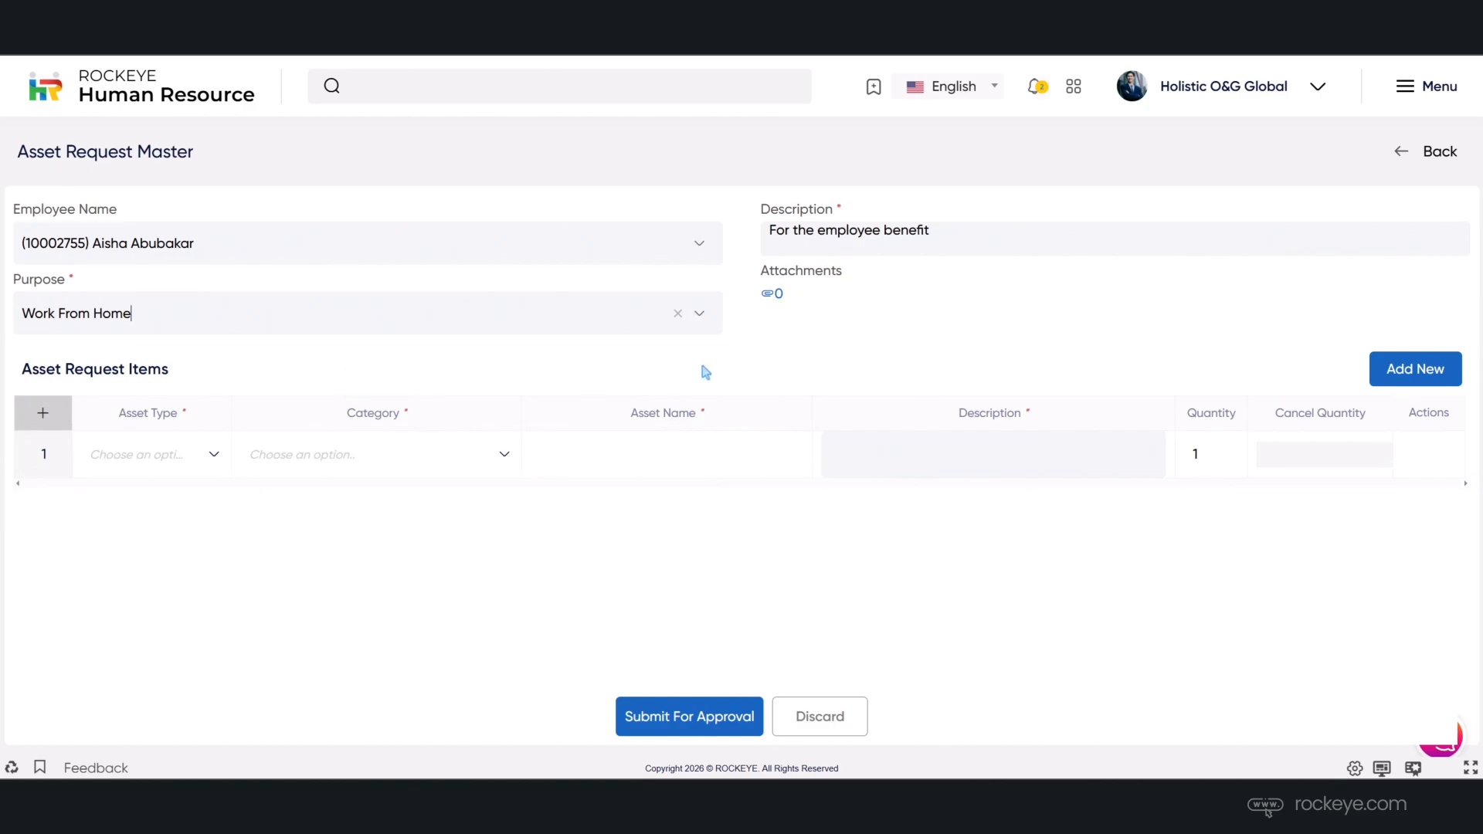
Step: Upload one file as an attachment to the asset request and save it
{"action": "left_click", "coordinate": [772, 294]}
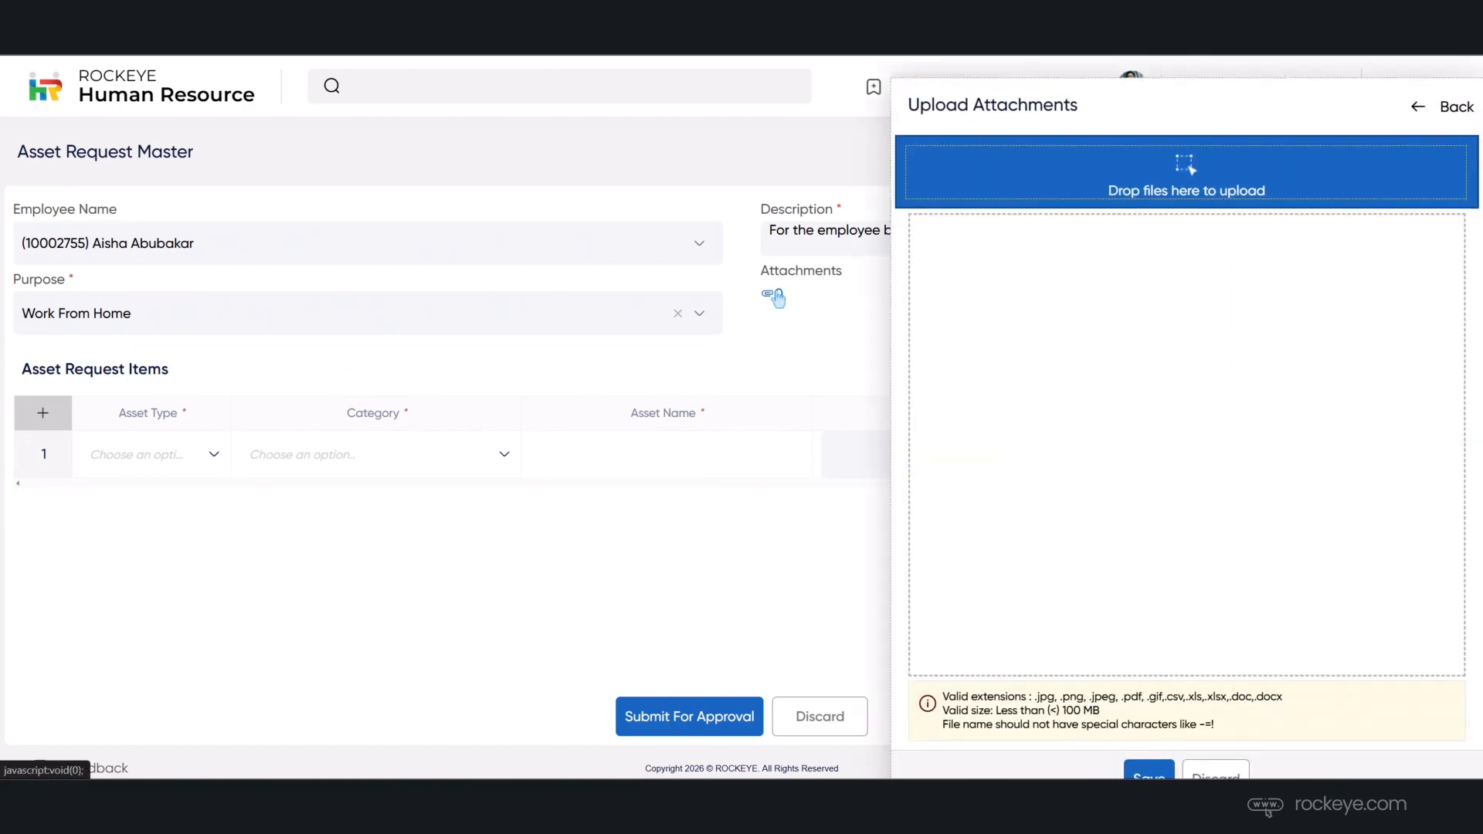
{"action": "left_click", "coordinate": [1180, 176]}
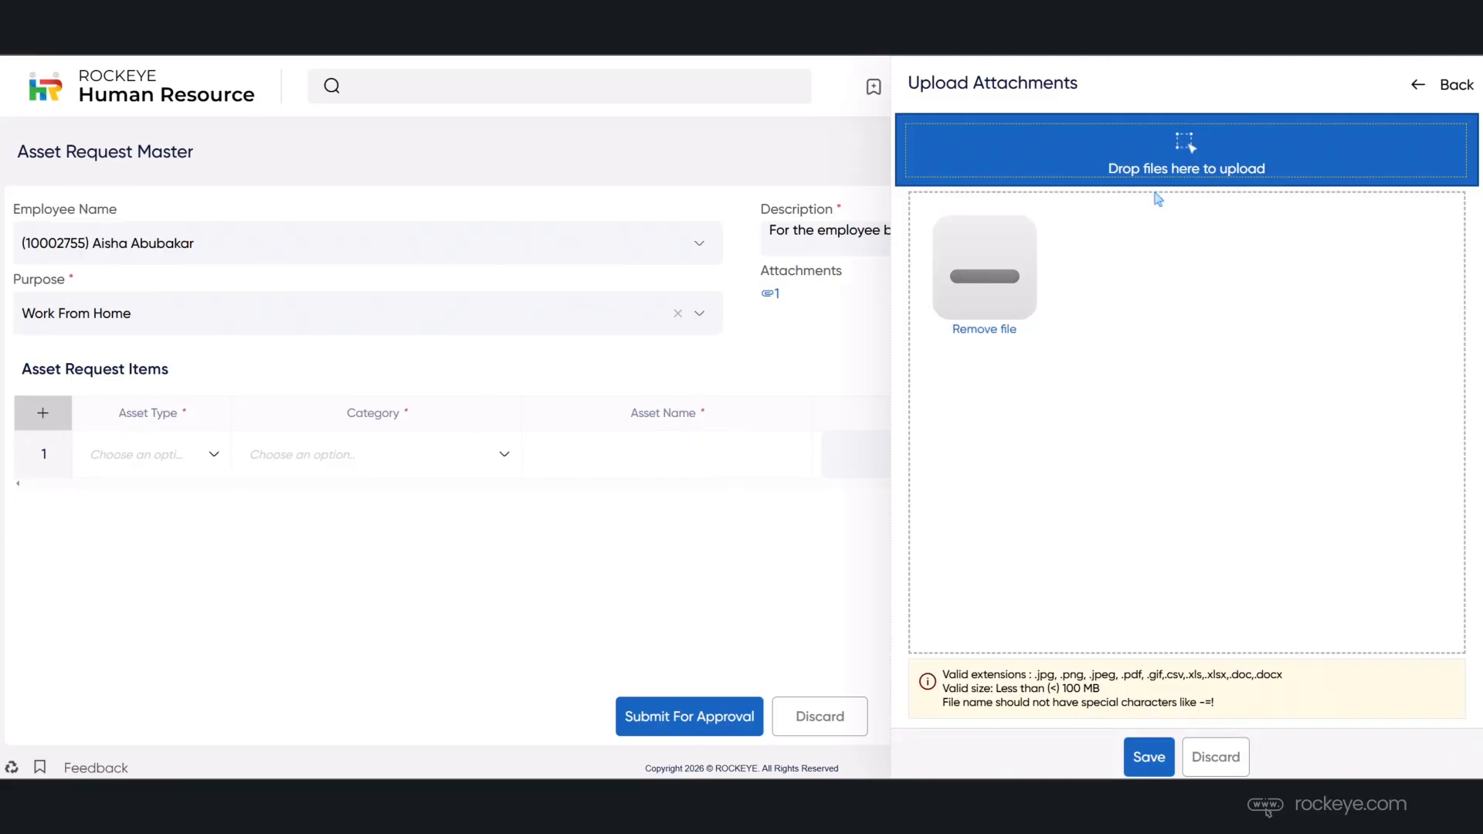
{"action": "left_click", "coordinate": [1149, 757]}
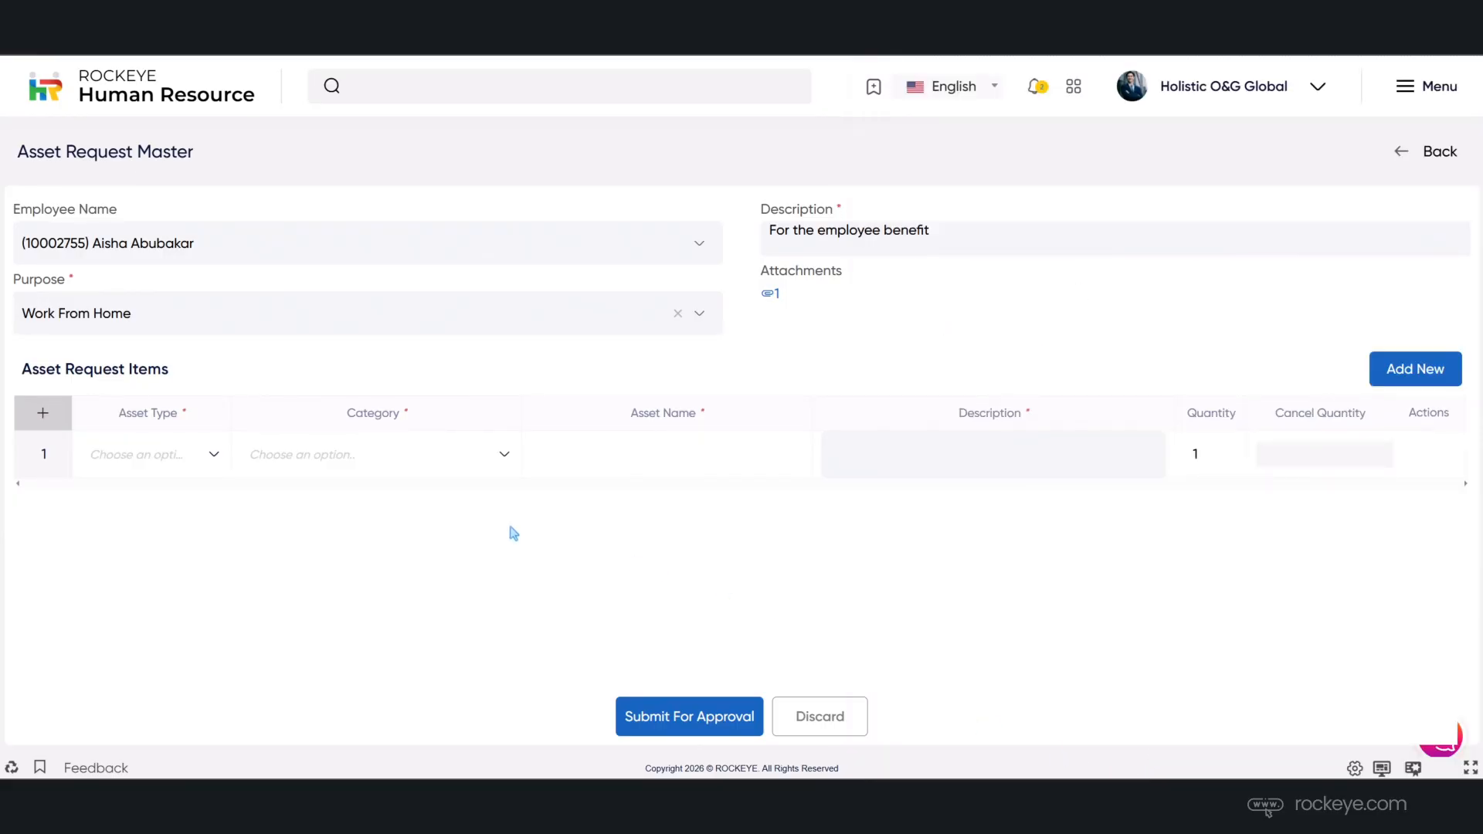
Step: Fill the request item as Physical, category Laptop, asset name Dell Laptop, description "This is for office use", and submit the request for approval
{"action": "left_click", "coordinate": [168, 448]}
{"action": "left_click", "coordinate": [142, 539]}
{"action": "left_click", "coordinate": [326, 467]}
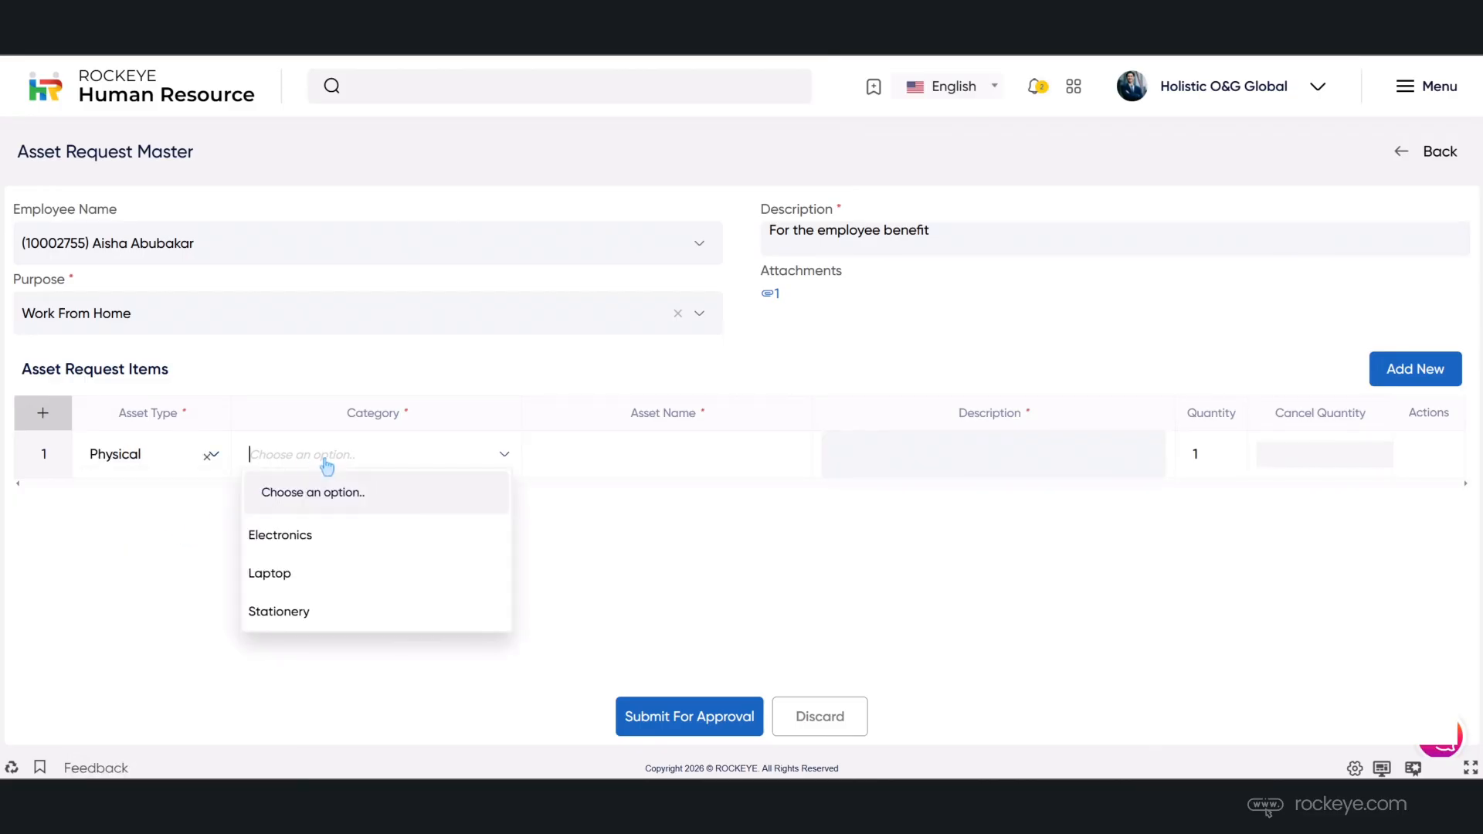
{"action": "left_click", "coordinate": [307, 578]}
{"action": "left_click", "coordinate": [593, 455]}
{"action": "type", "text": "De"}
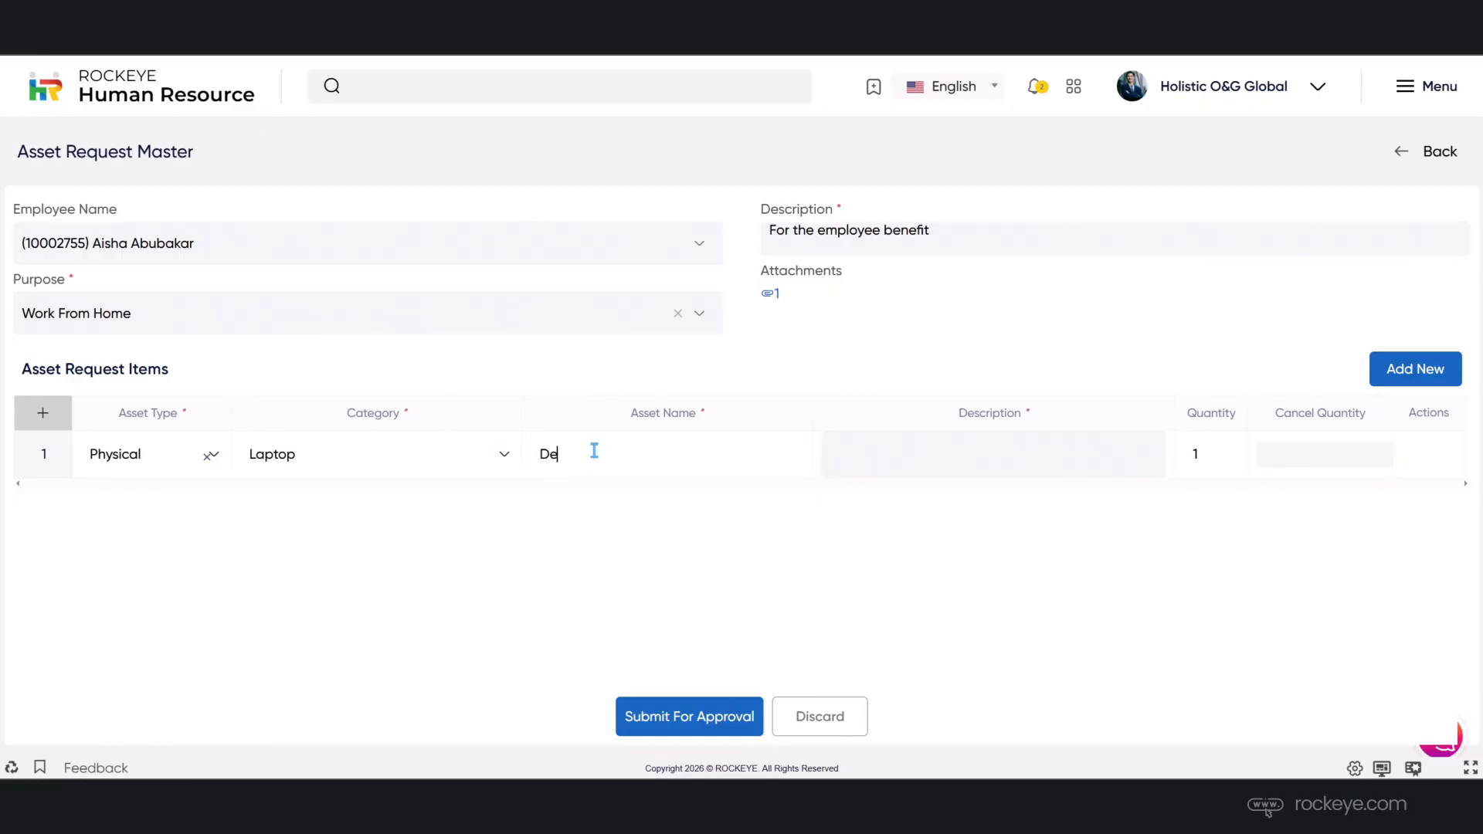
{"action": "type", "text": "ll Laptop"}
{"action": "left_click", "coordinate": [936, 467]}
{"action": "type", "text": "This is for office use"}
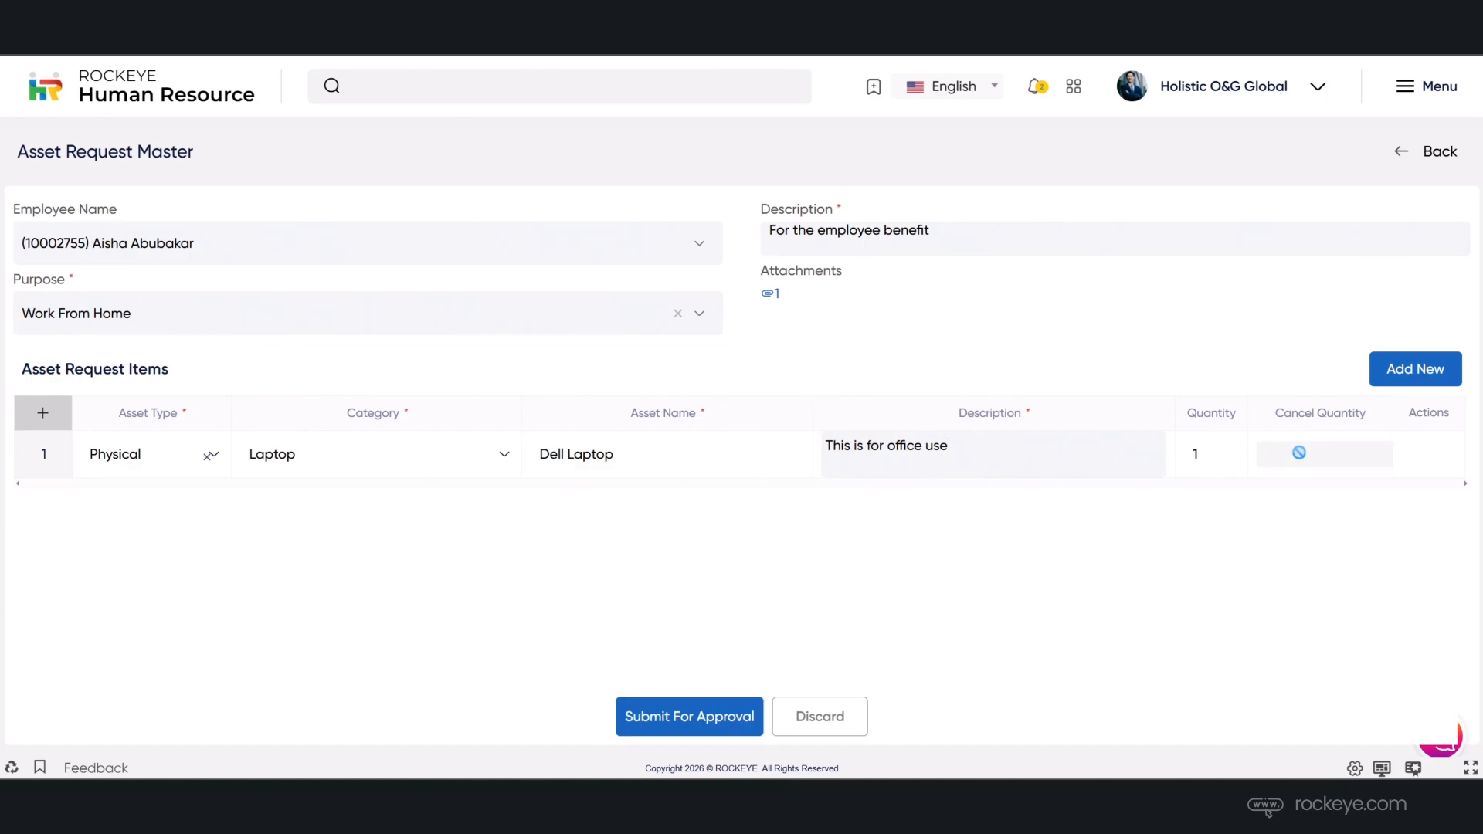
{"action": "left_click", "coordinate": [661, 716]}
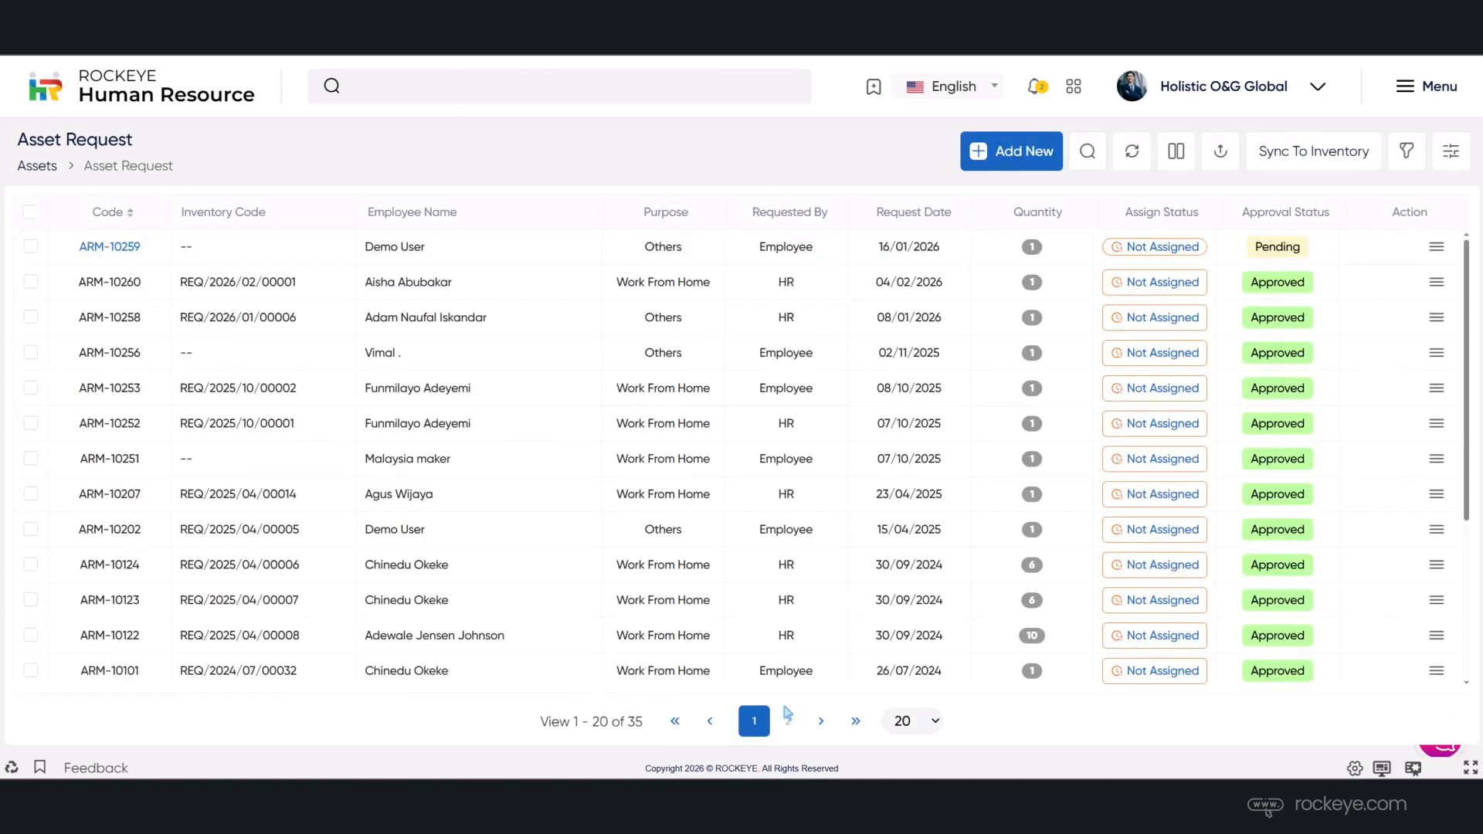
Step: View the activity logs of the pending asset request ARM-10259 and close them
{"action": "left_click", "coordinate": [1437, 249]}
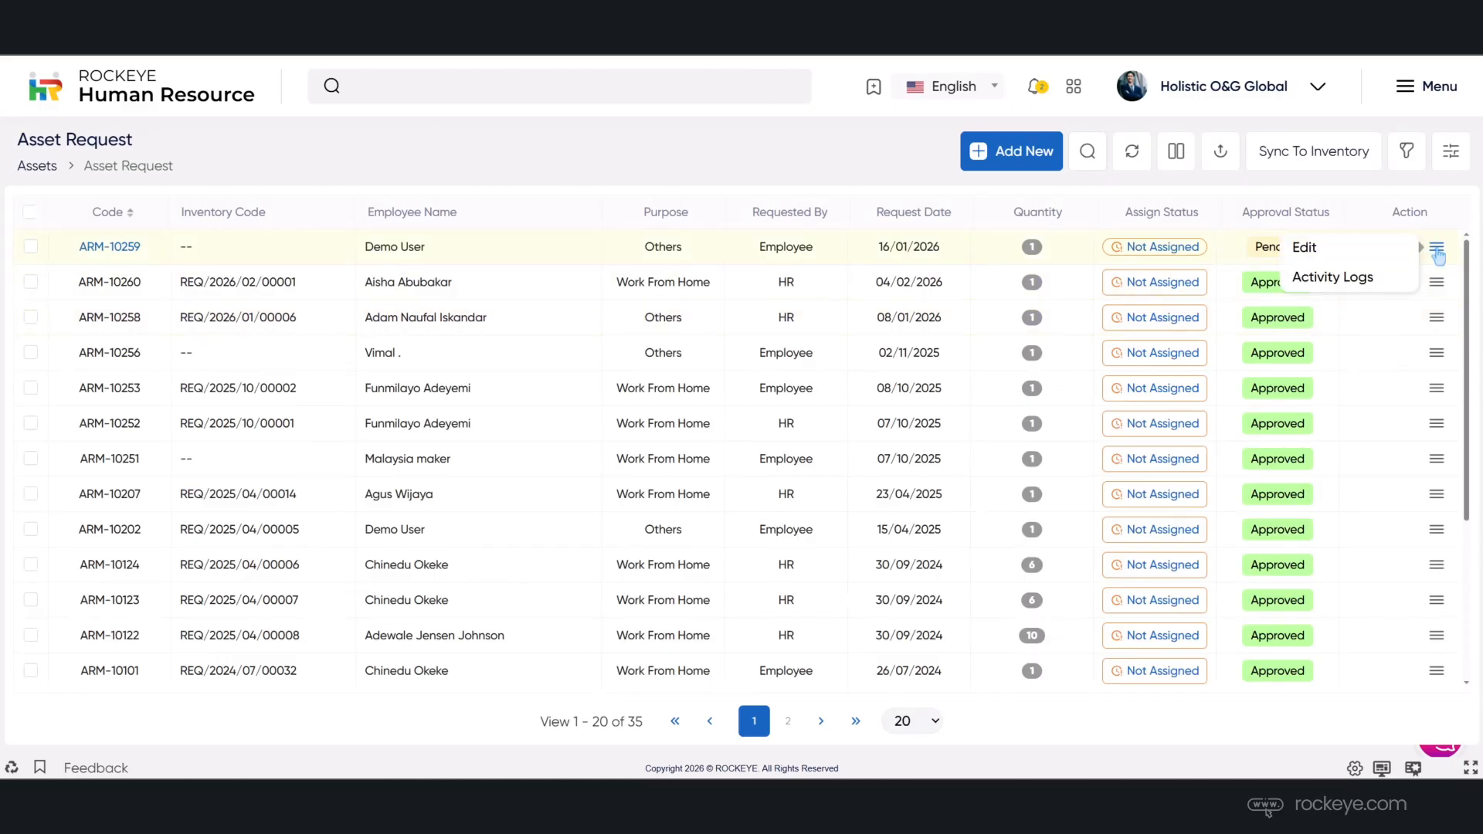
{"action": "left_click", "coordinate": [1366, 277]}
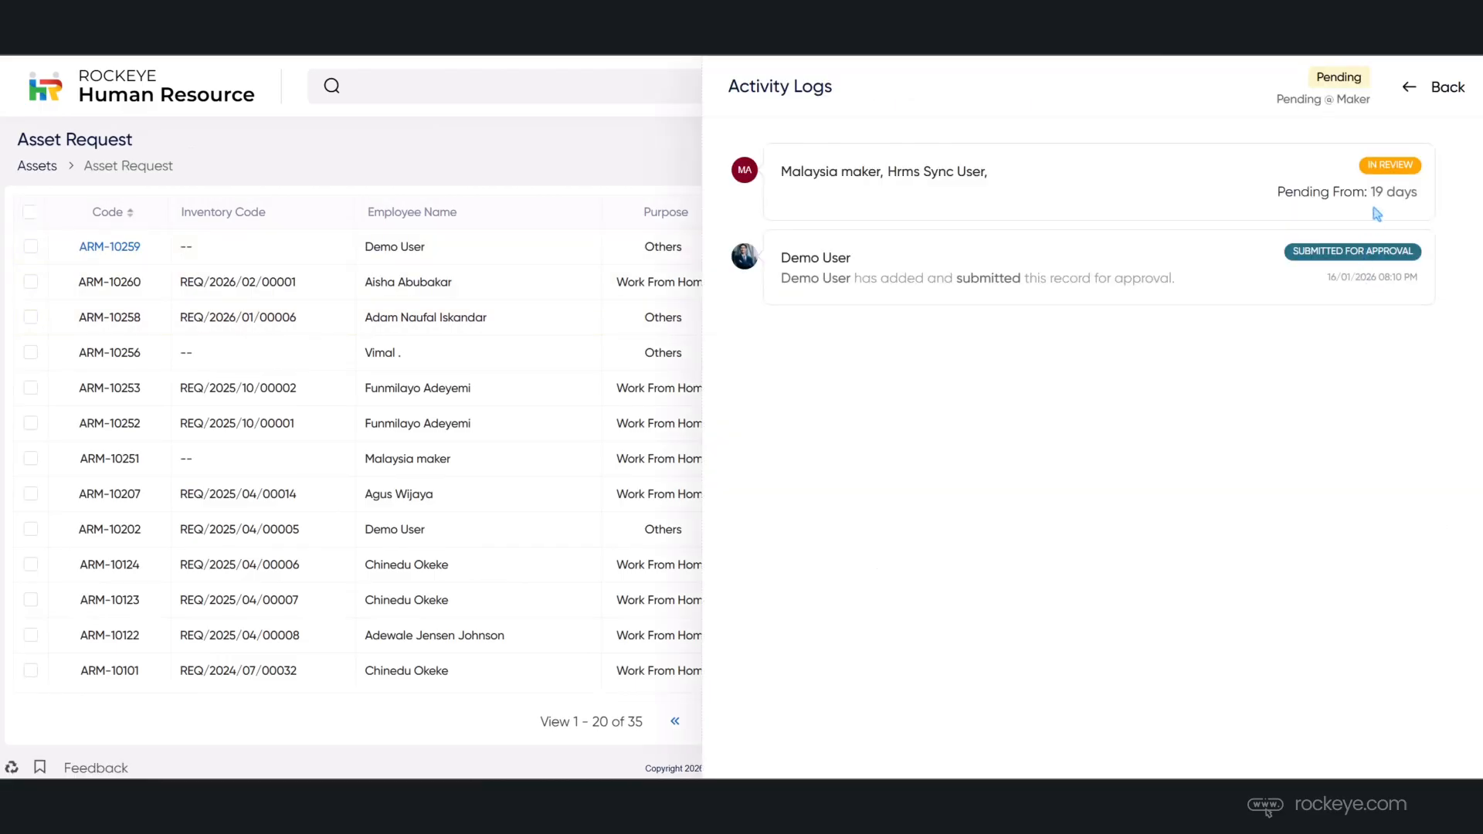
{"action": "left_click", "coordinate": [1420, 83]}
Step: Open the Employee Asset List and view the item details of the assigned Wireless Headphones
{"action": "left_click", "coordinate": [1420, 88]}
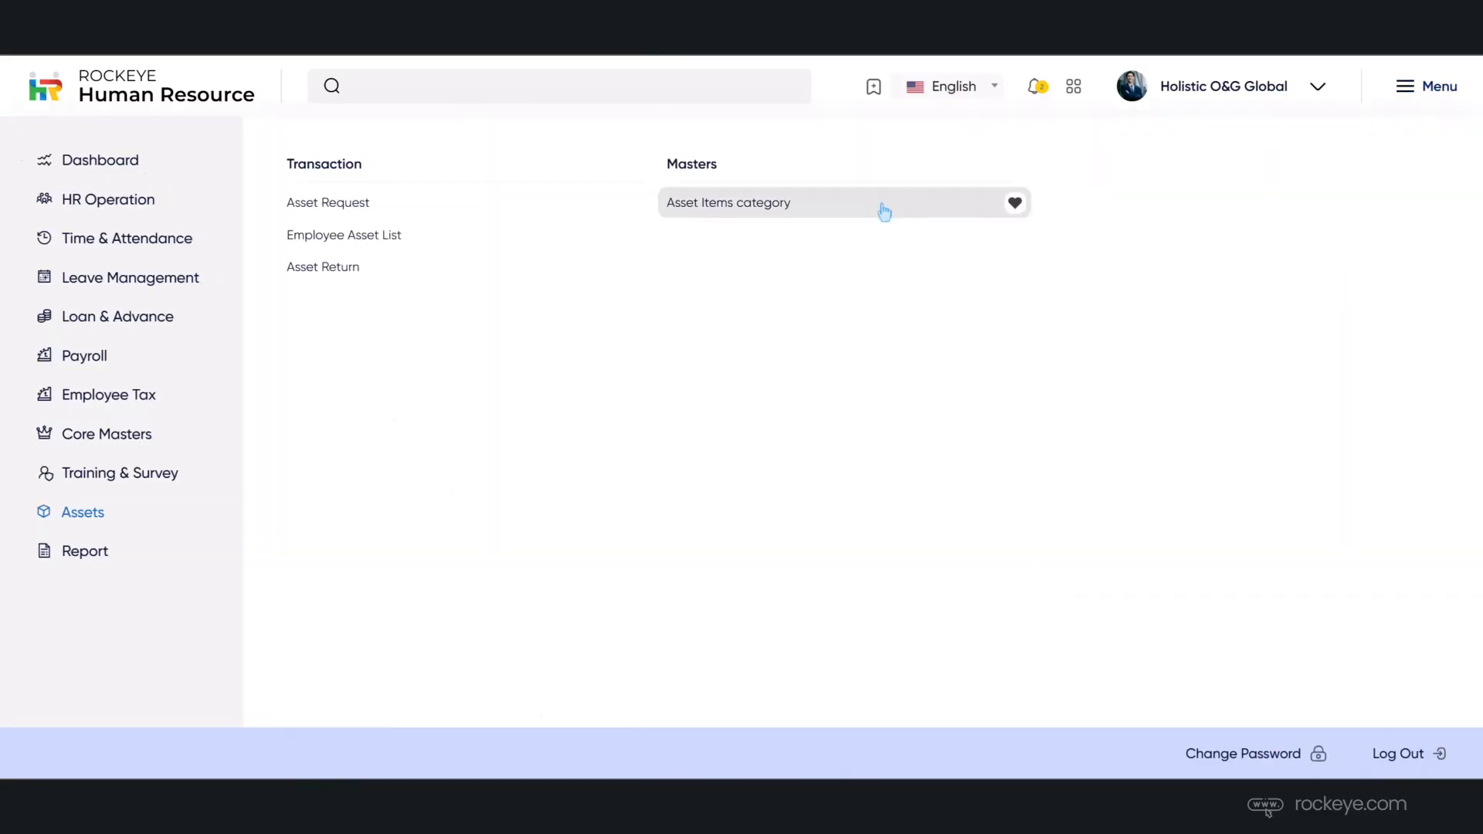
{"action": "left_click", "coordinate": [370, 236]}
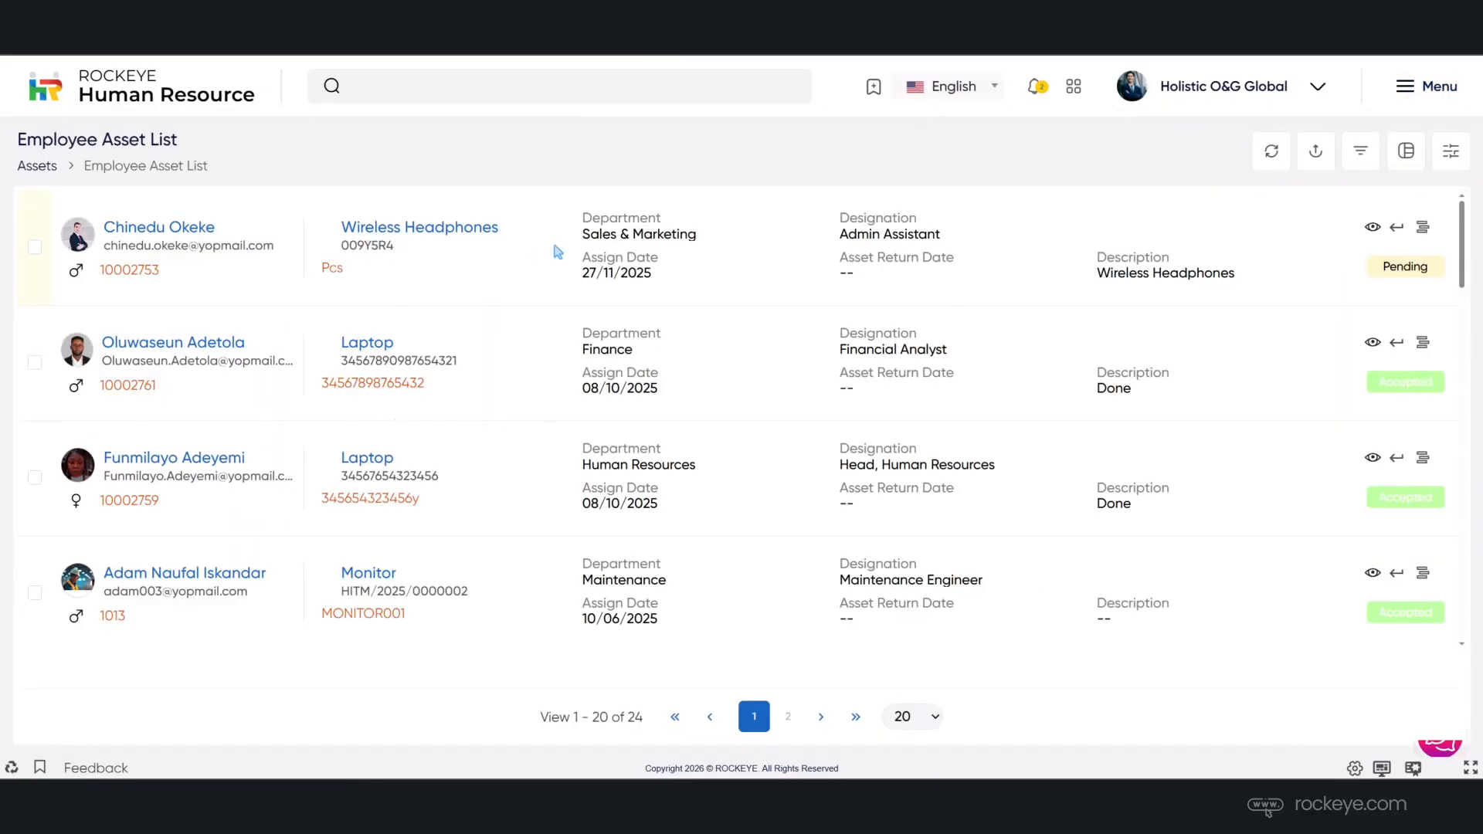
{"action": "left_click", "coordinate": [1373, 227]}
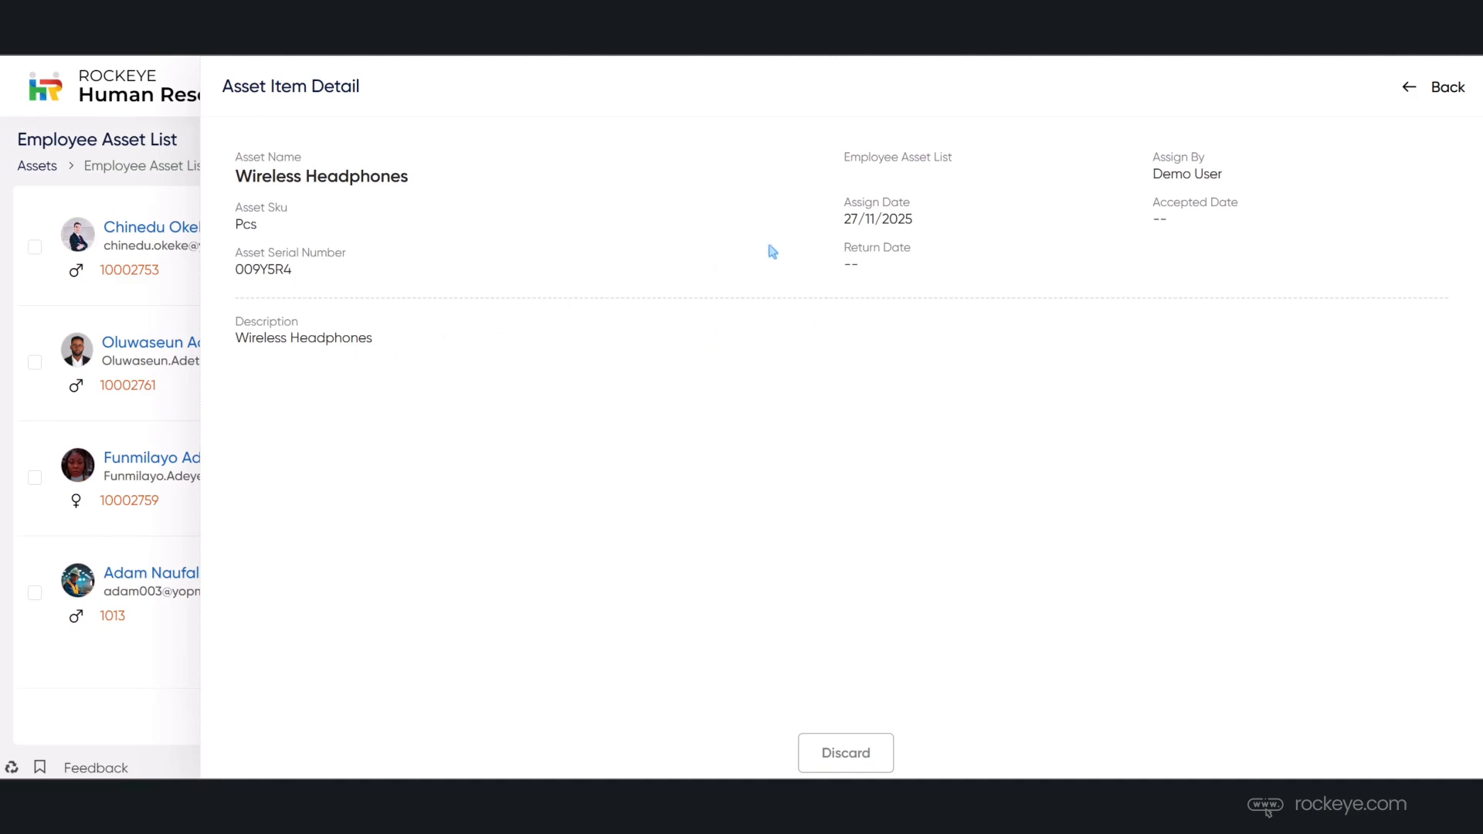
{"action": "left_click", "coordinate": [1412, 100]}
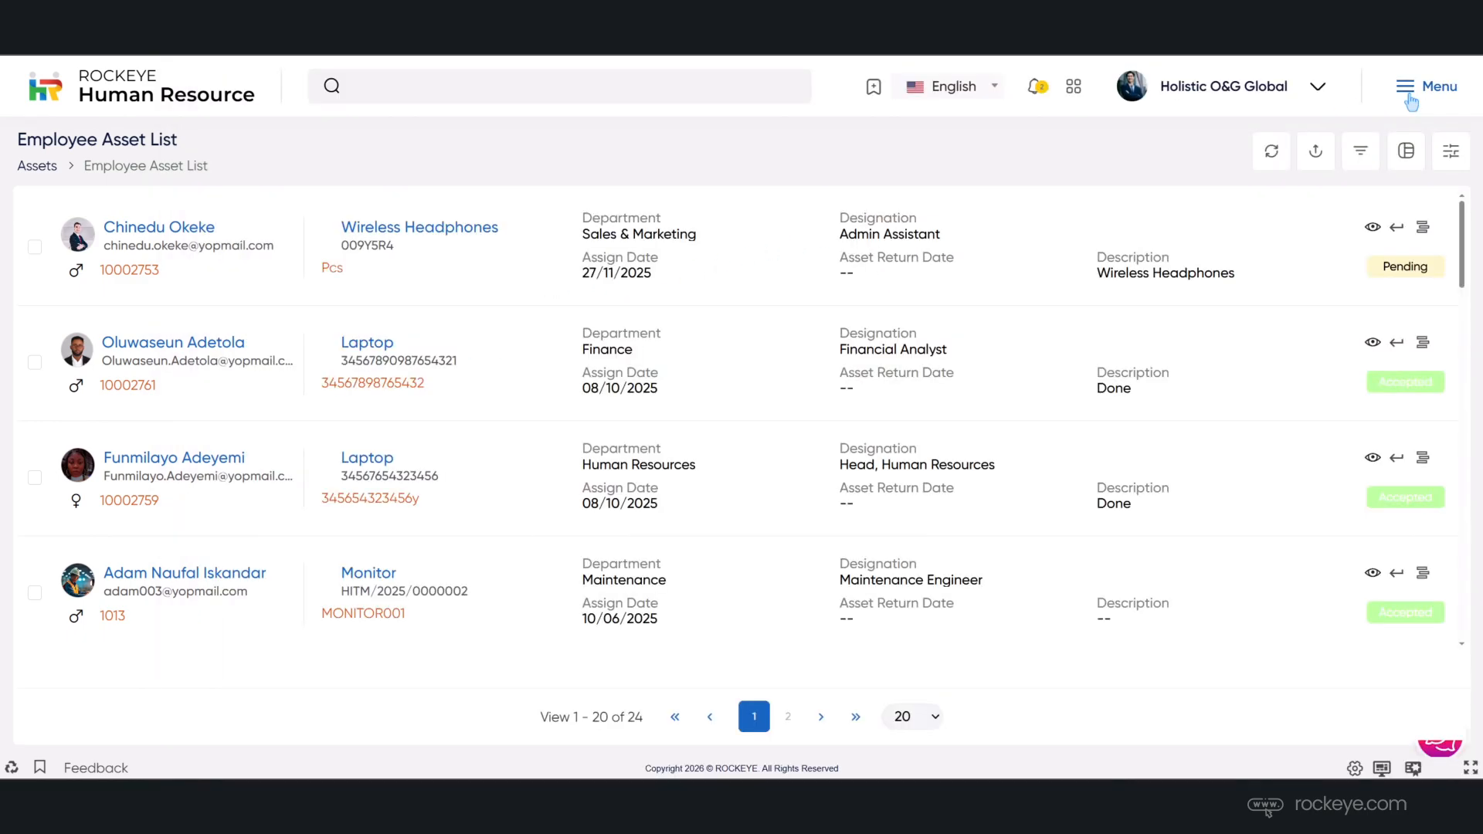
Step: Submit a Wireless Headphones return request for approval with expected date 04/02/2026, reason "Employee is leaving the company", and asset condition Good
{"action": "left_click", "coordinate": [1394, 231]}
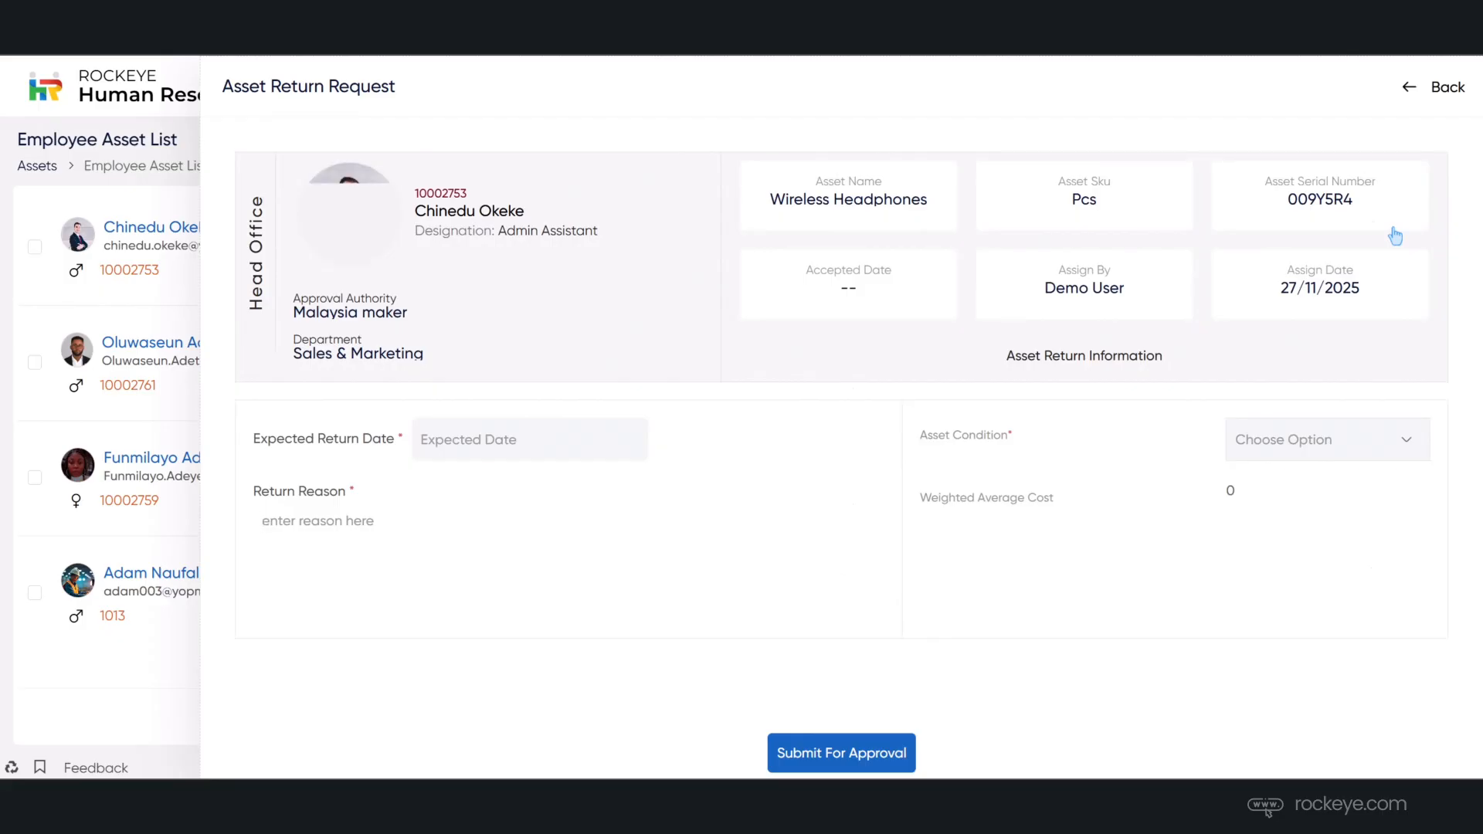
{"action": "left_click", "coordinate": [498, 434]}
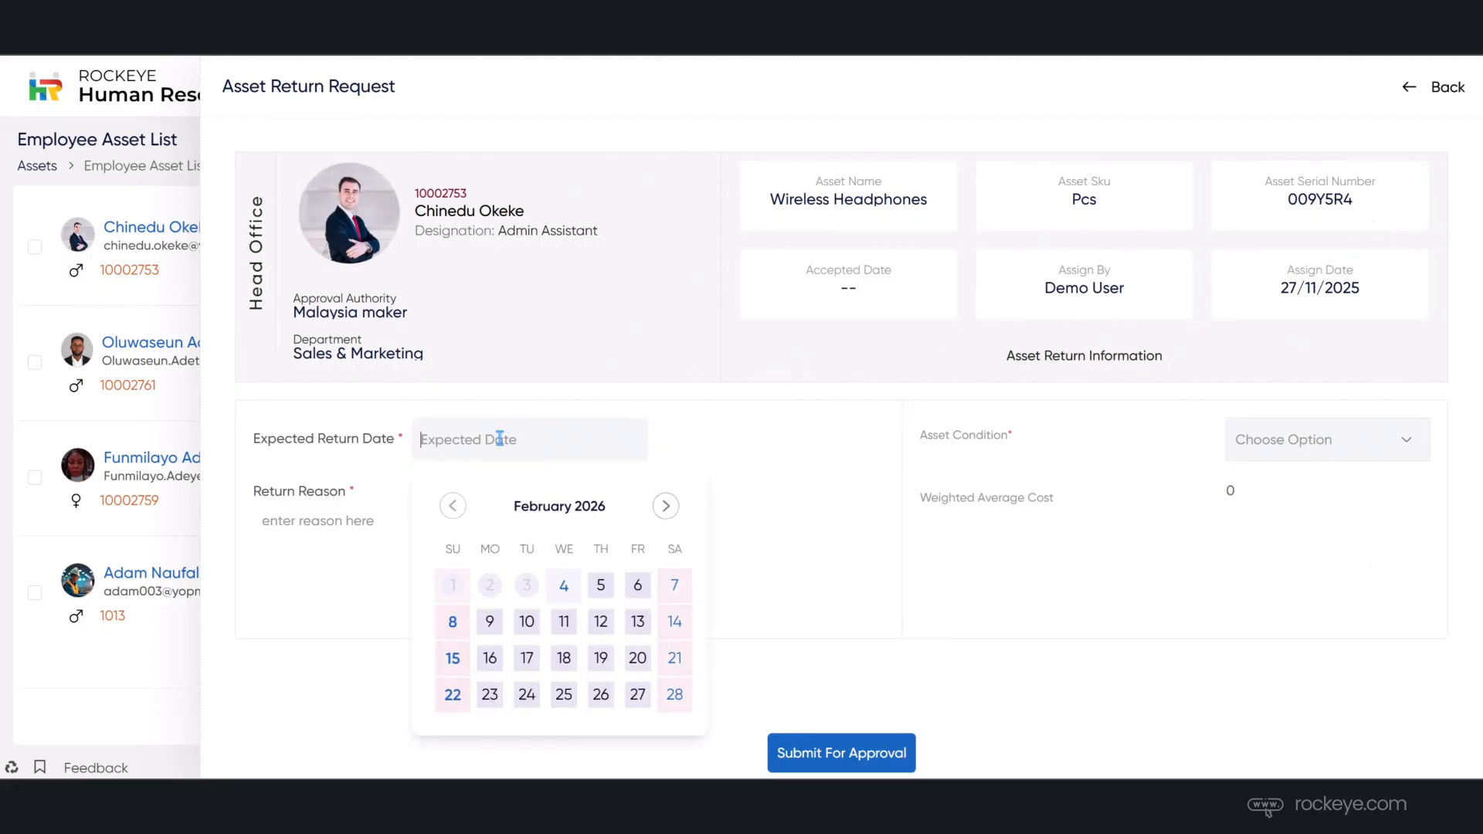
{"action": "left_click", "coordinate": [560, 585]}
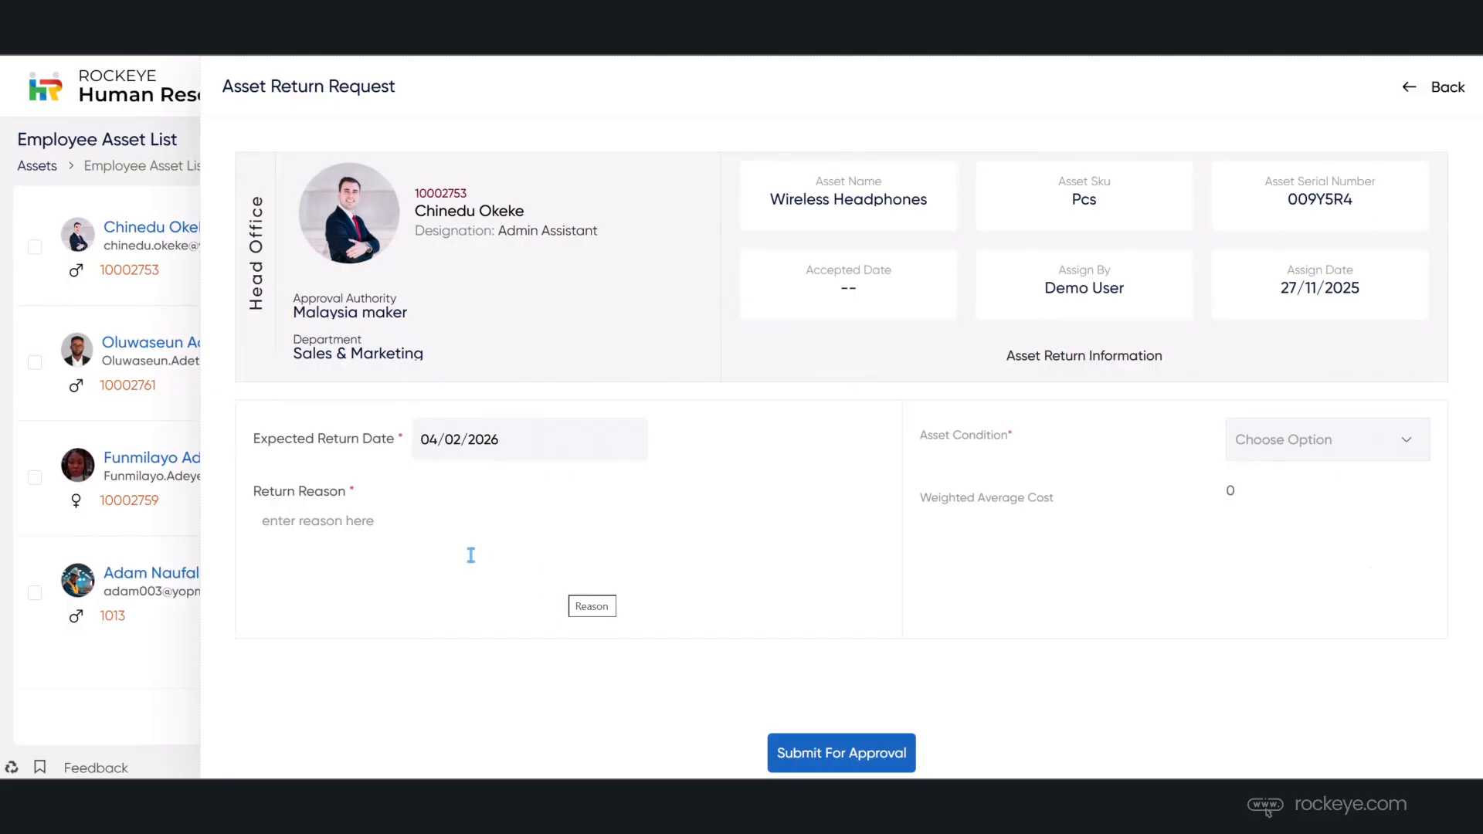
{"action": "left_click", "coordinate": [432, 540]}
{"action": "type", "text": "Empl"}
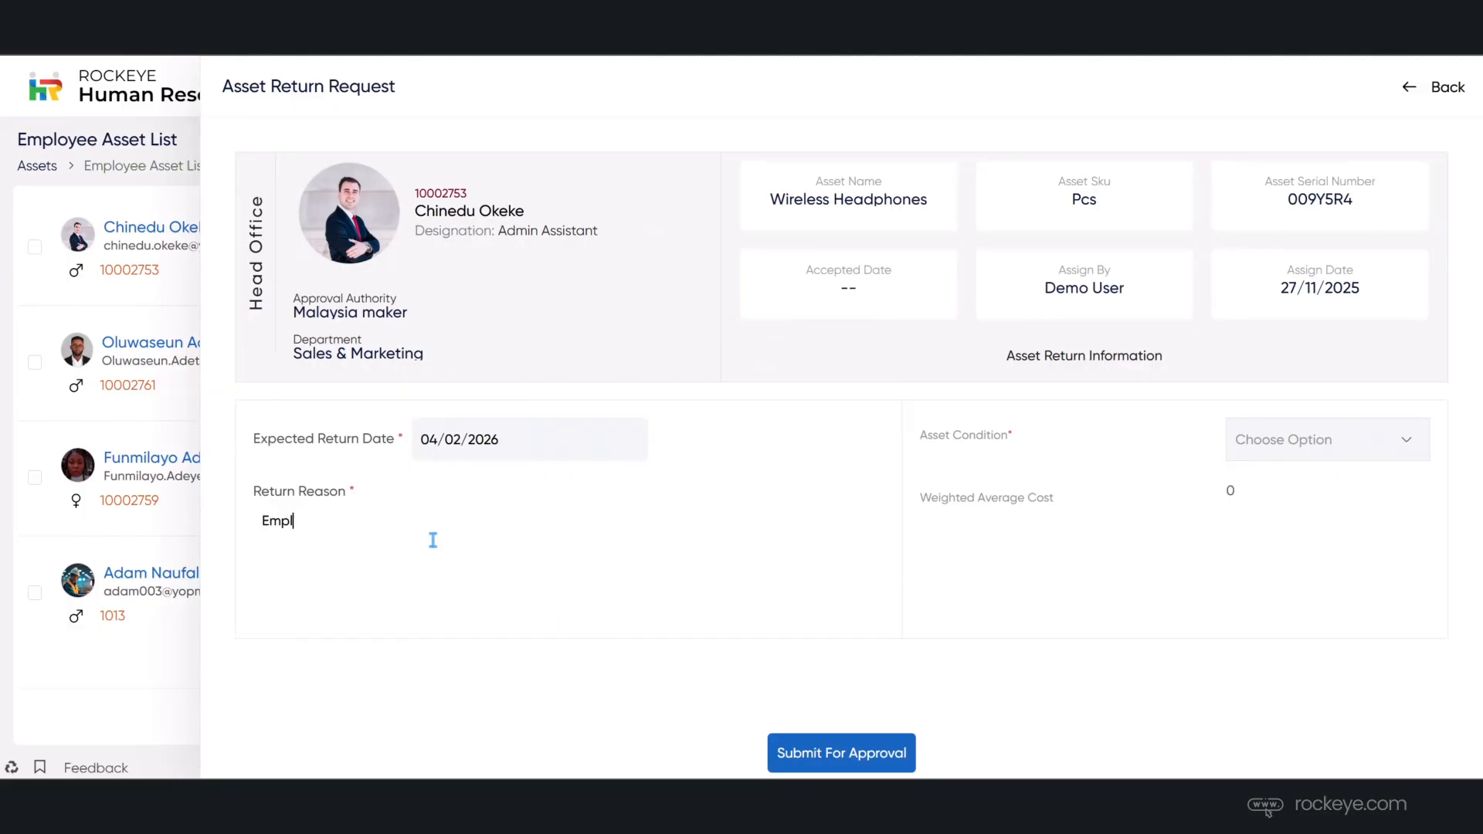
{"action": "type", "text": "oyee is leaving the company"}
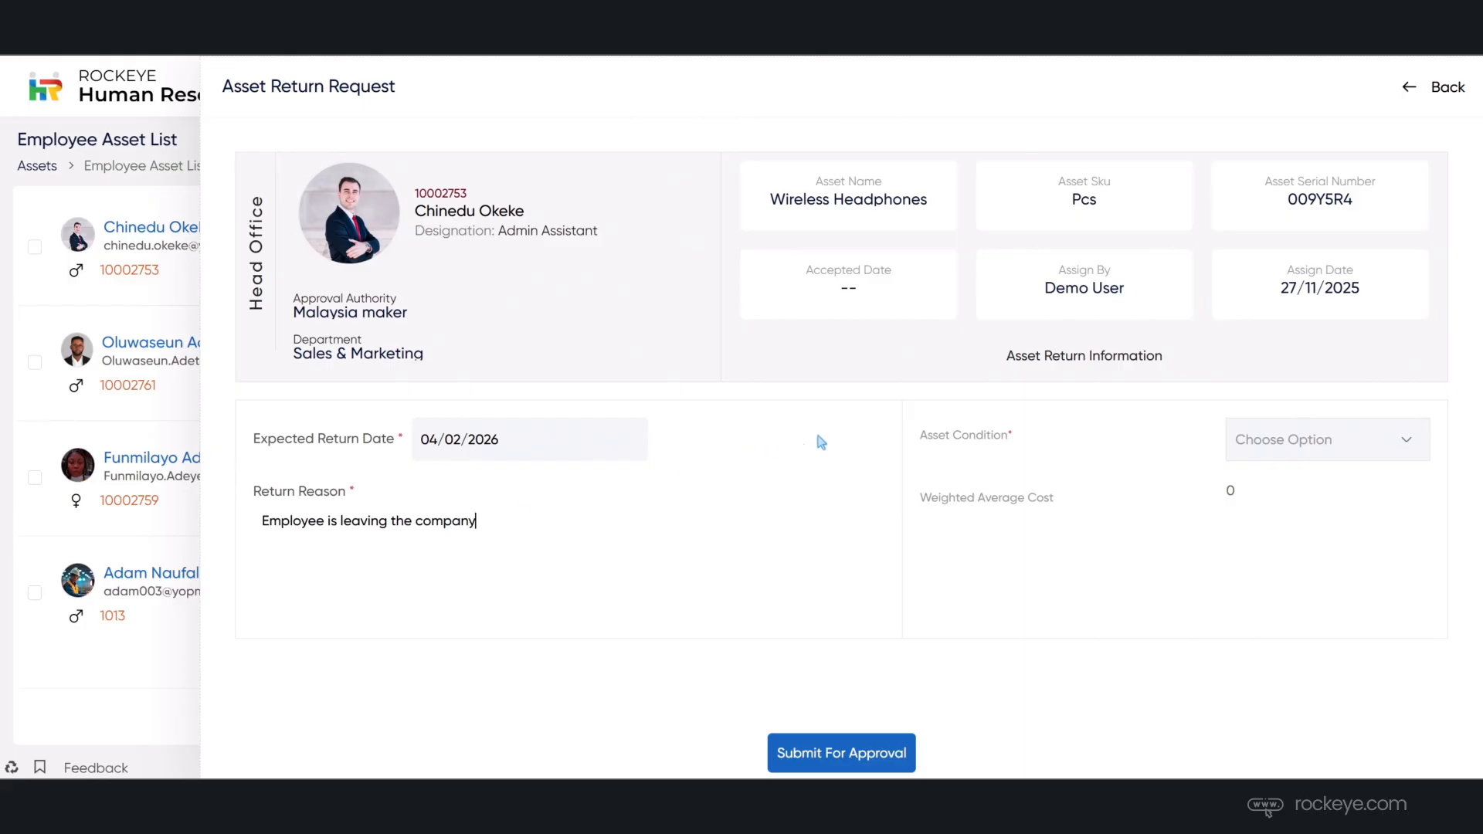
{"action": "left_click", "coordinate": [1283, 438]}
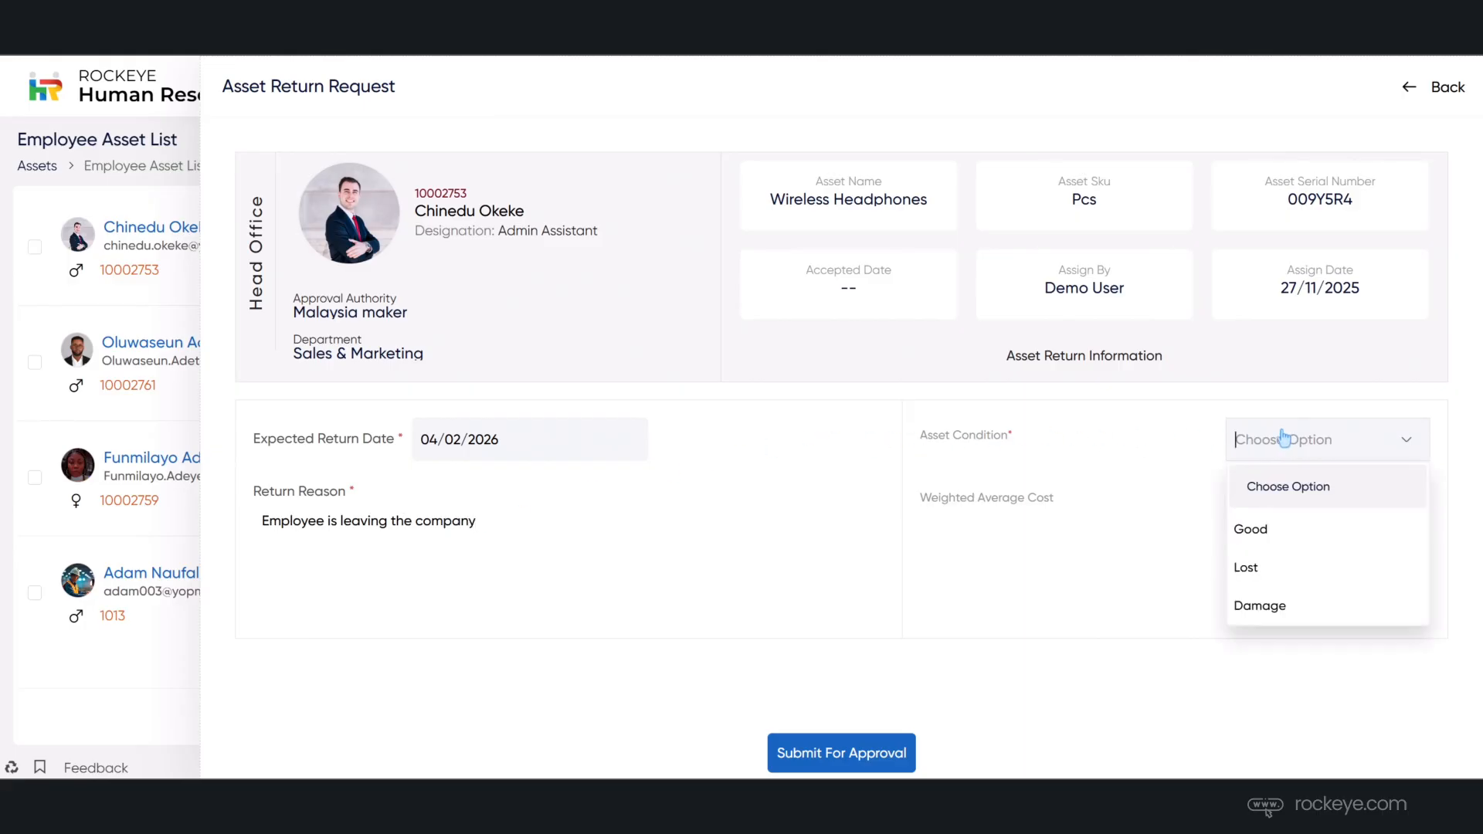
{"action": "left_click", "coordinate": [1272, 531]}
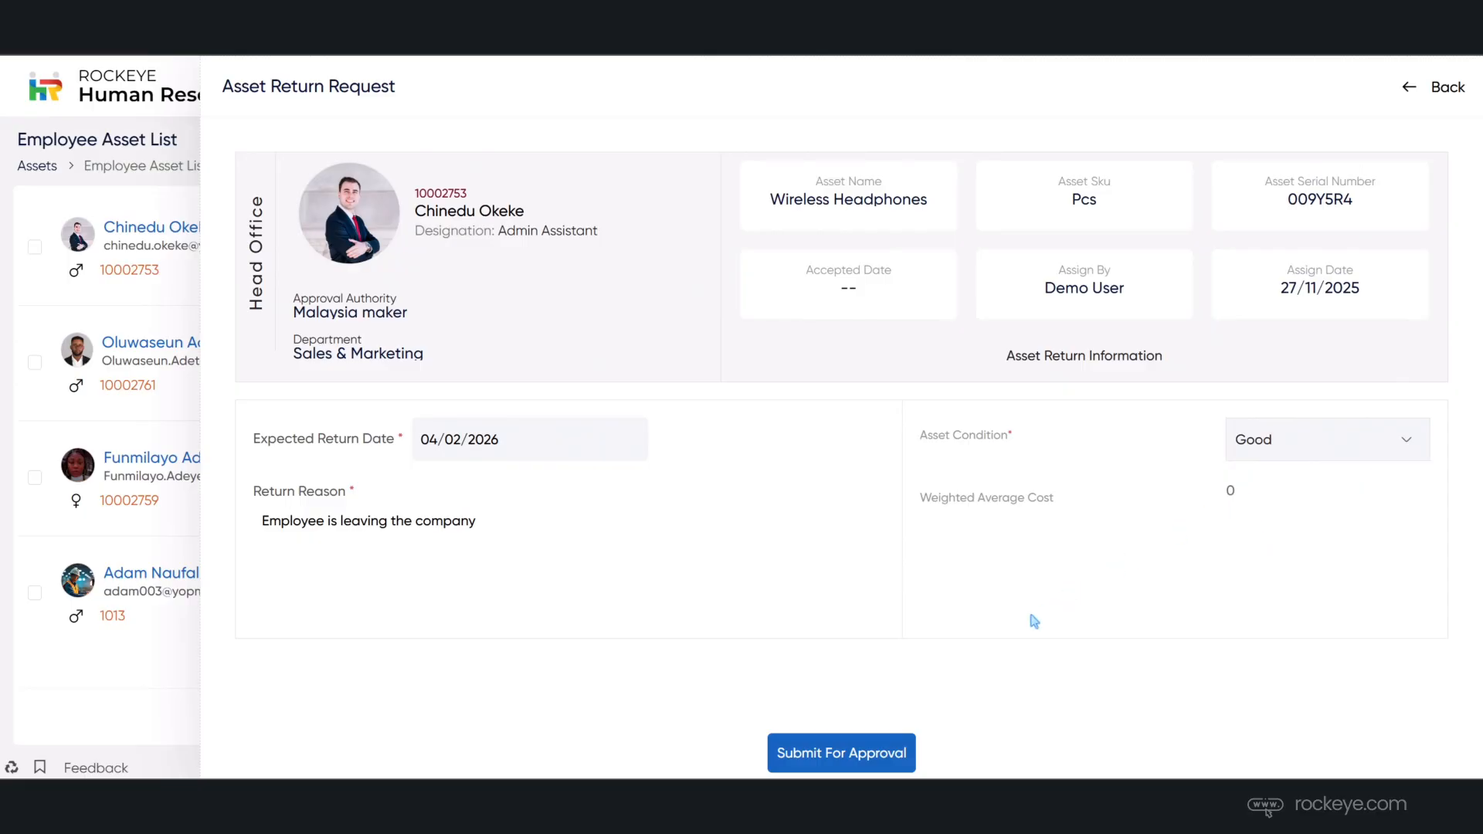
{"action": "left_click", "coordinate": [839, 763]}
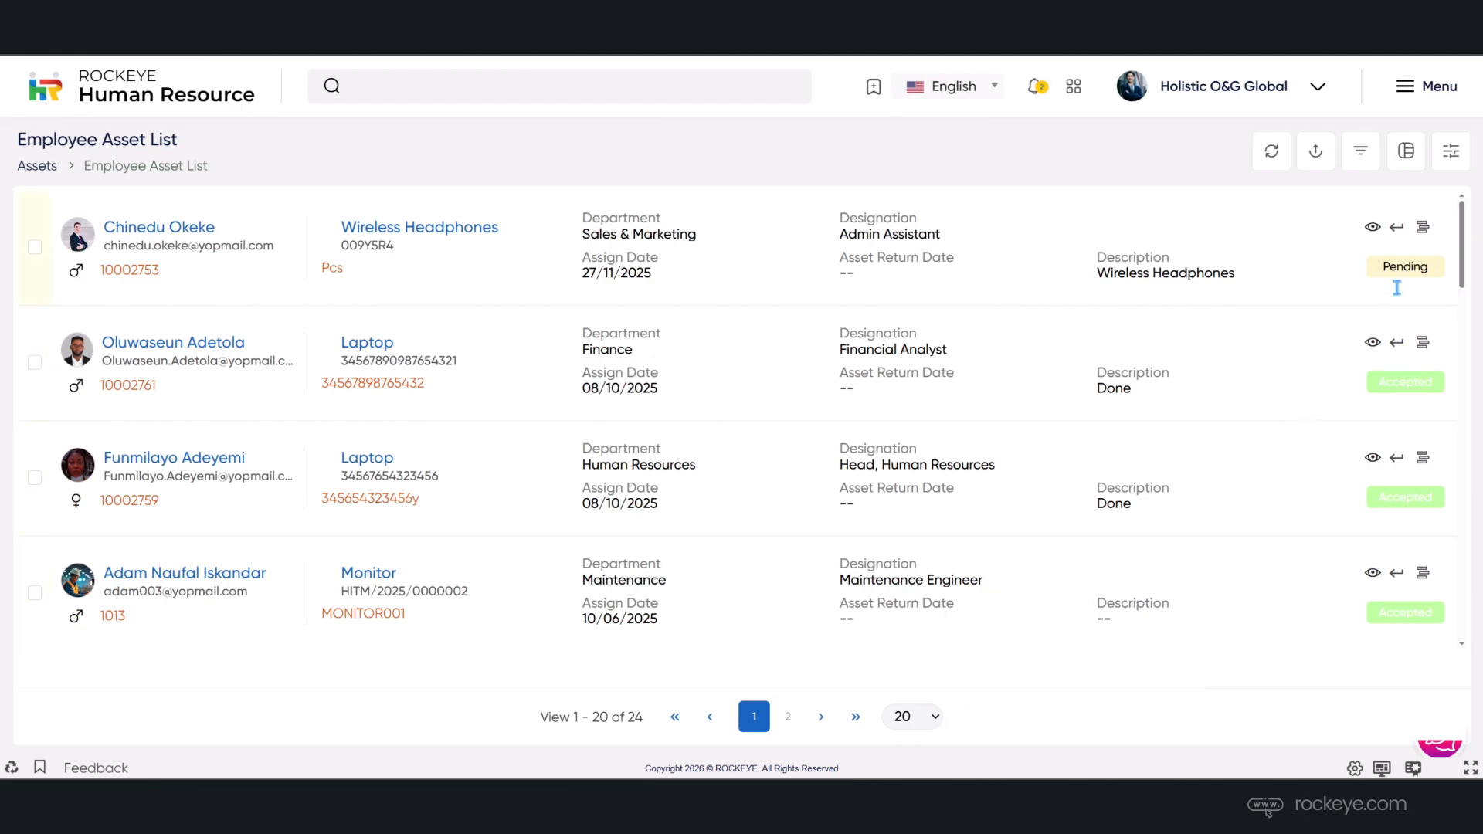
Step: View the activity logs of the assigned Wireless Headphones in the Employee Asset List and close them
{"action": "left_click", "coordinate": [1425, 232]}
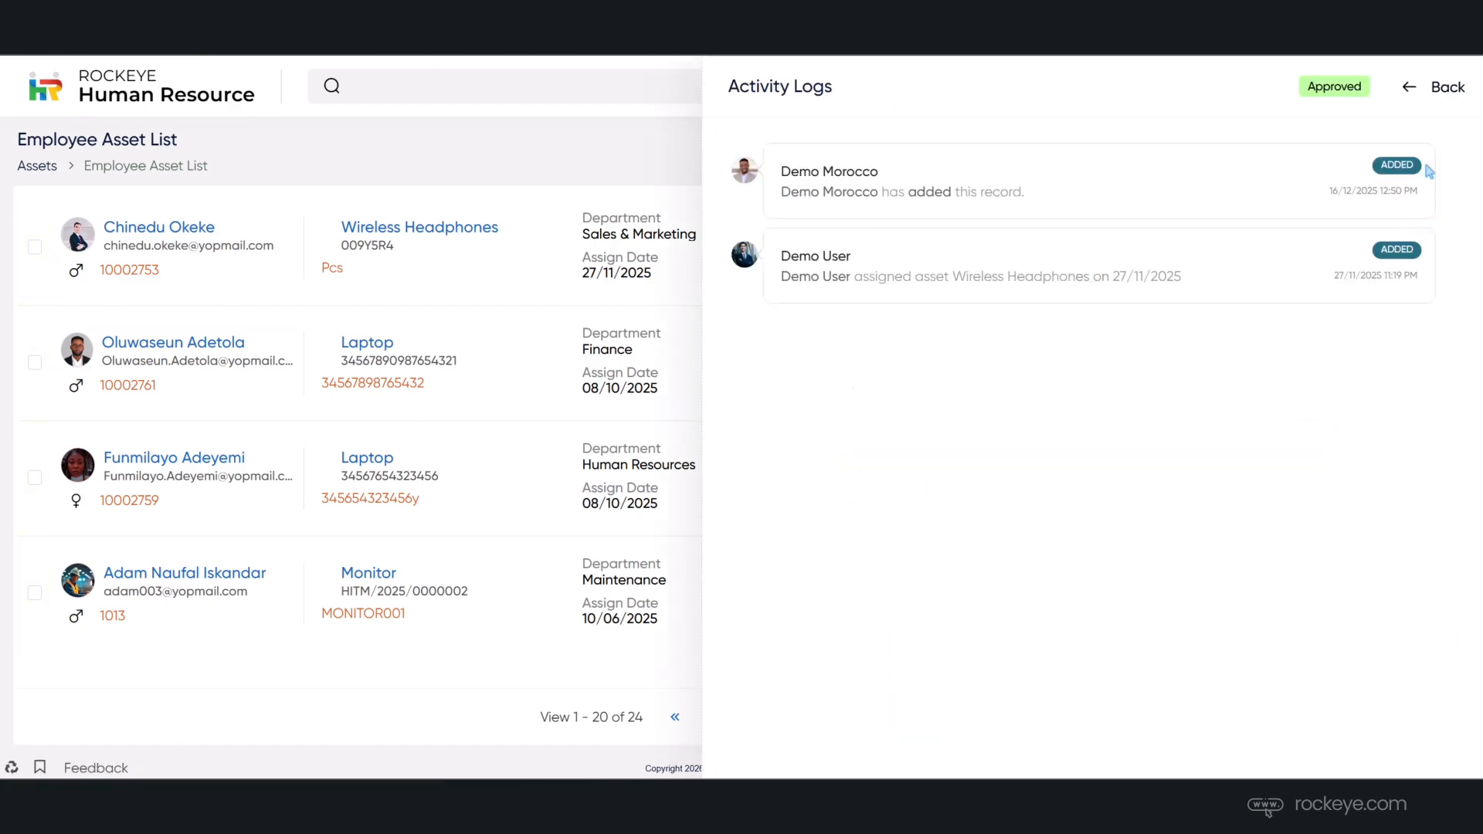
{"action": "left_click", "coordinate": [1420, 92]}
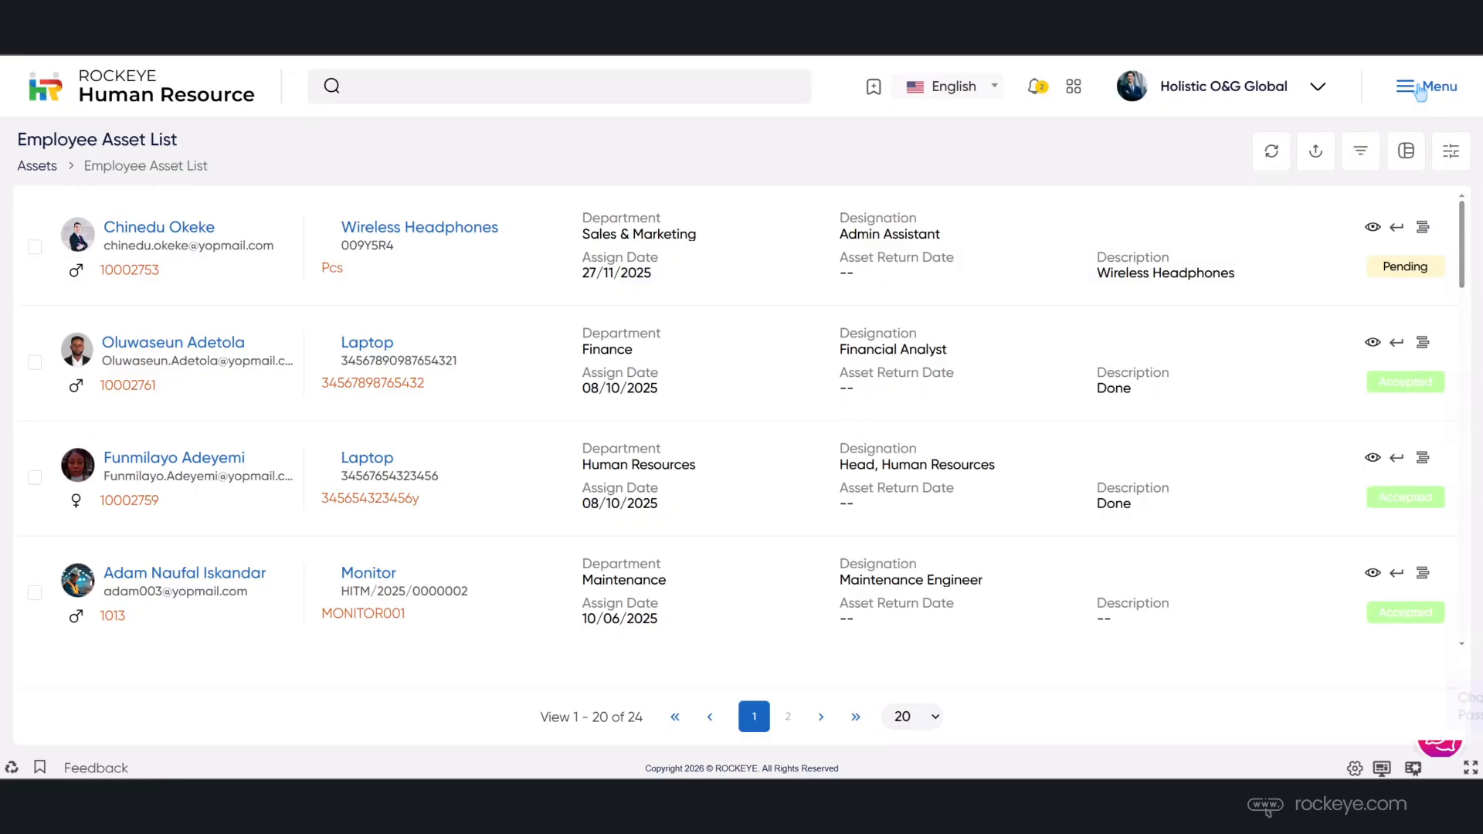
Step: Open return request ART-10073 from the Asset Return list, review its asset and return information, and discard the form without updating
{"action": "left_click", "coordinate": [1419, 90]}
{"action": "left_click", "coordinate": [317, 271]}
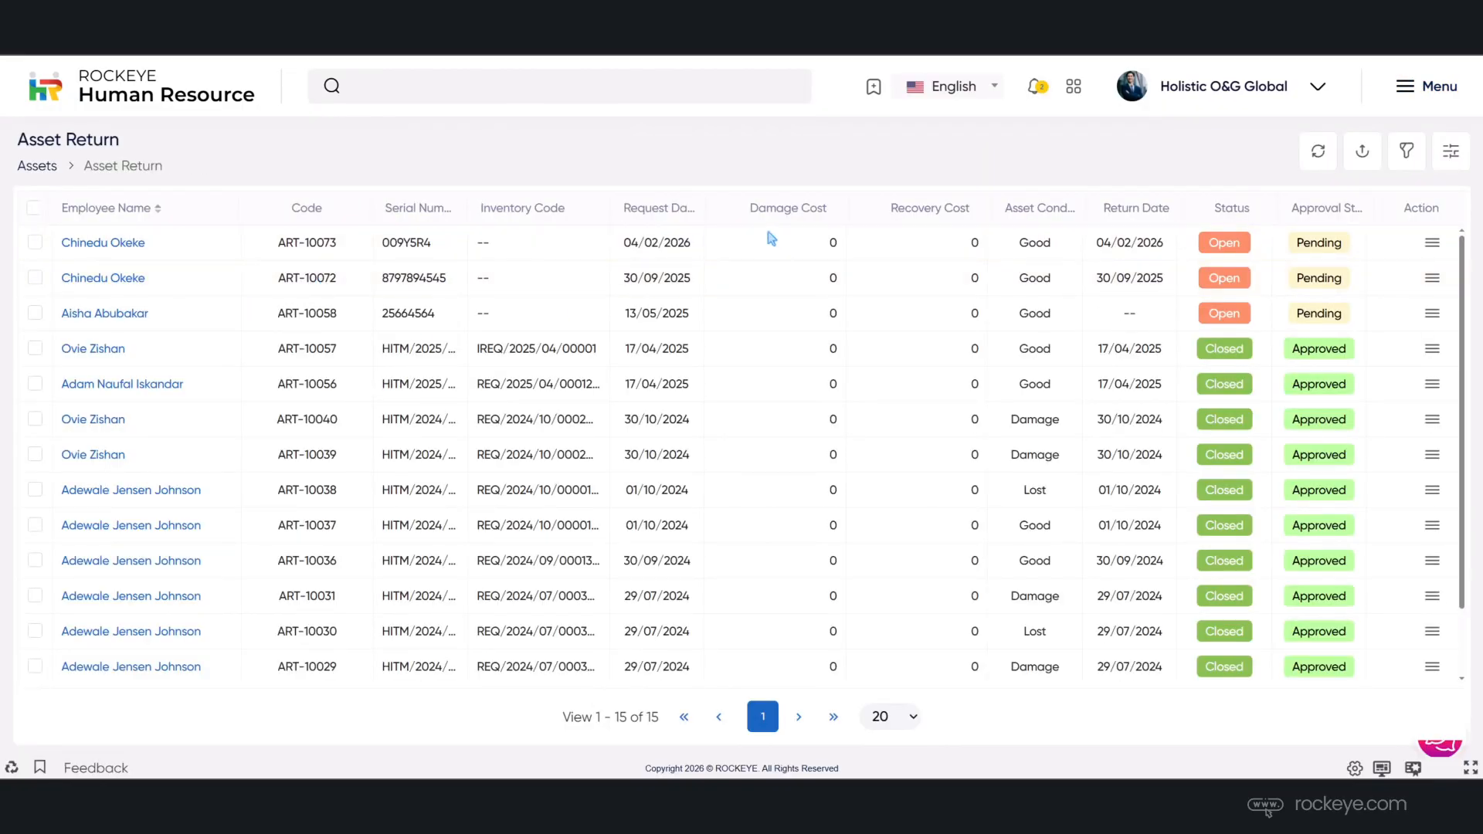
{"action": "left_click", "coordinate": [1432, 242]}
{"action": "left_click", "coordinate": [1311, 257]}
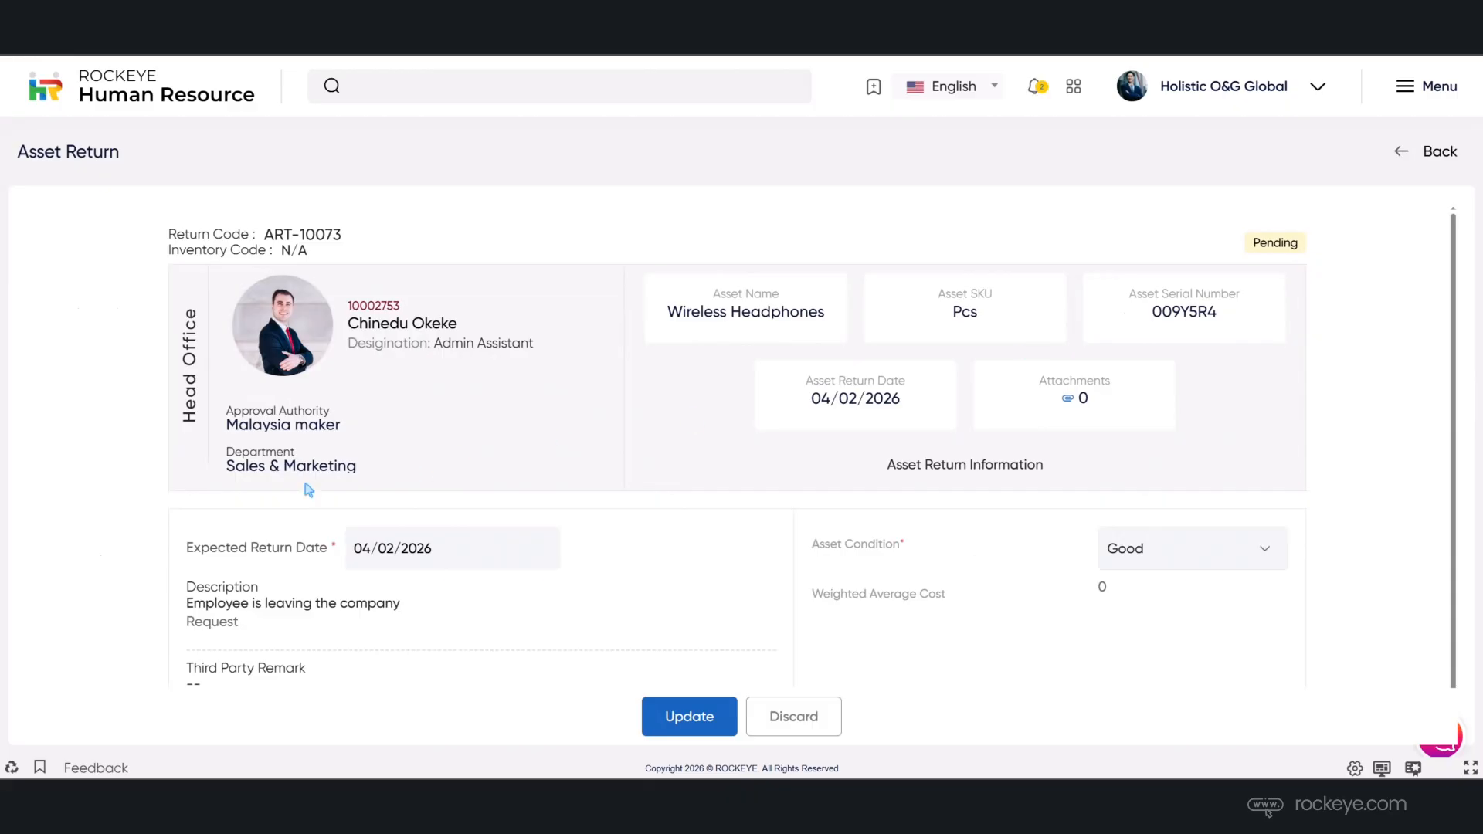
{"action": "scroll", "coordinate": [195, 526], "scroll_direction": "down", "scroll_amount": 1}
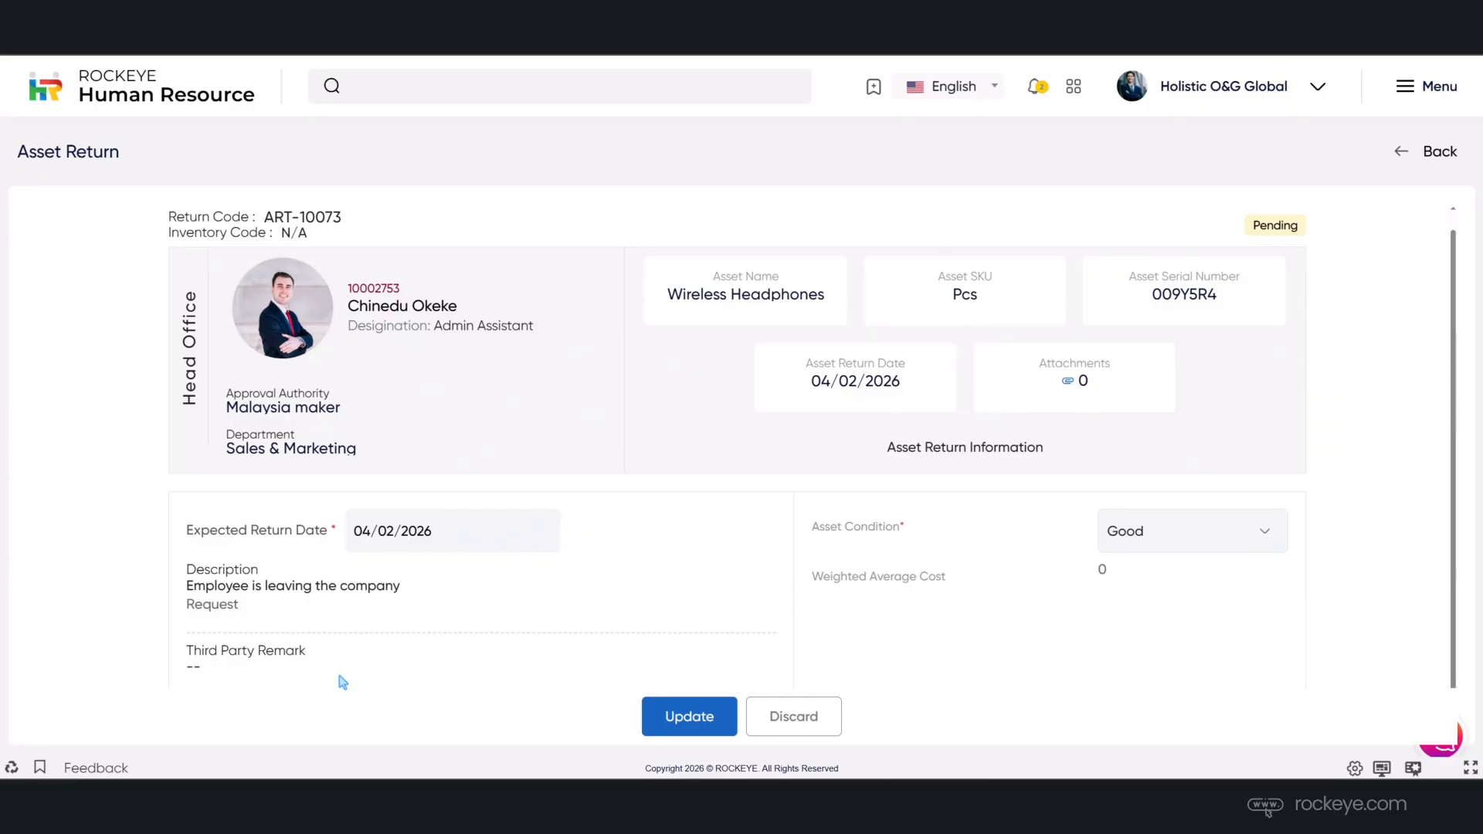
{"action": "left_click", "coordinate": [794, 716]}
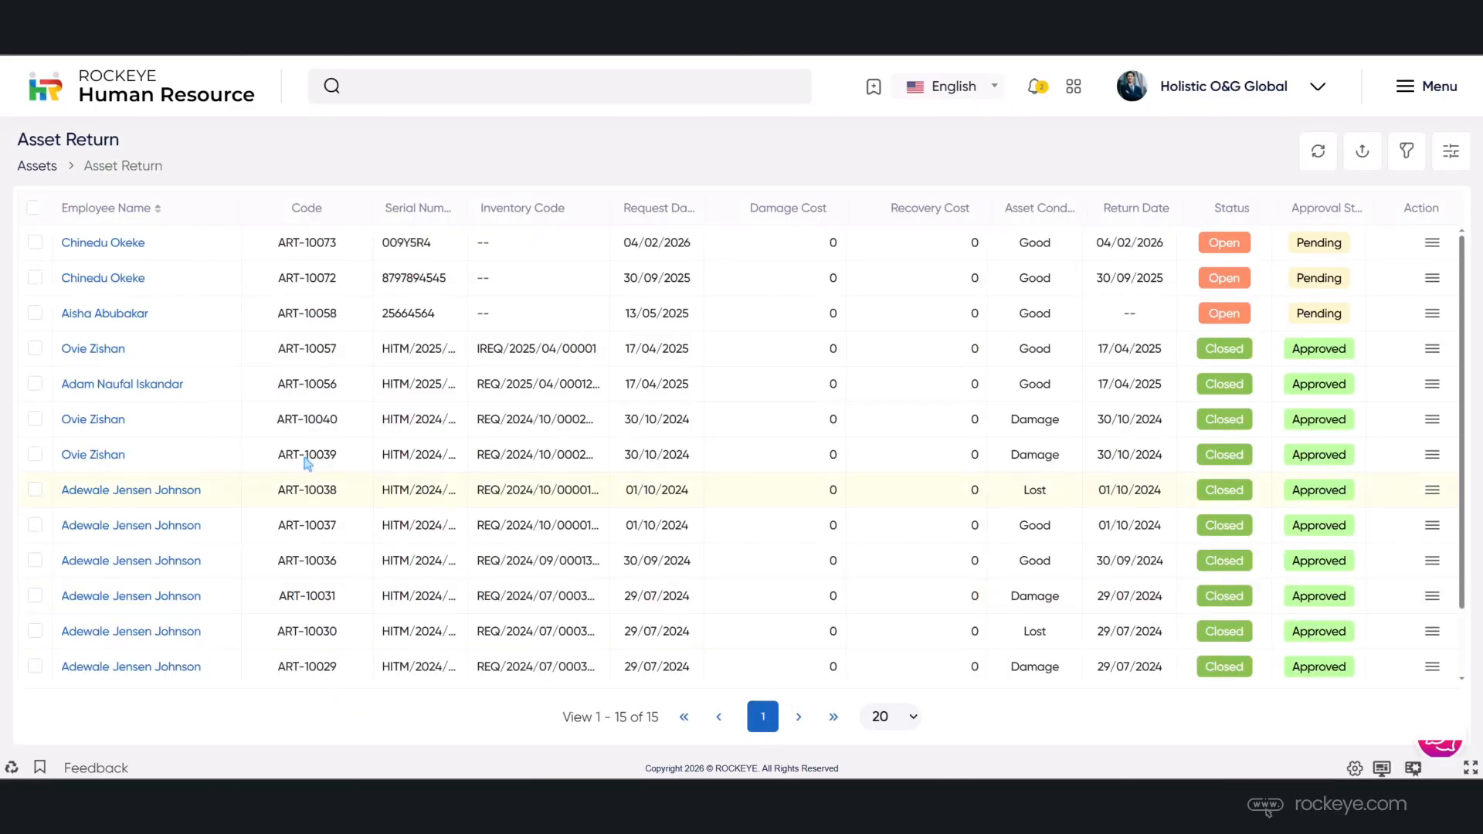
Step: Select return request ART-10073 in the Asset Return list
{"action": "left_click", "coordinate": [350, 258]}
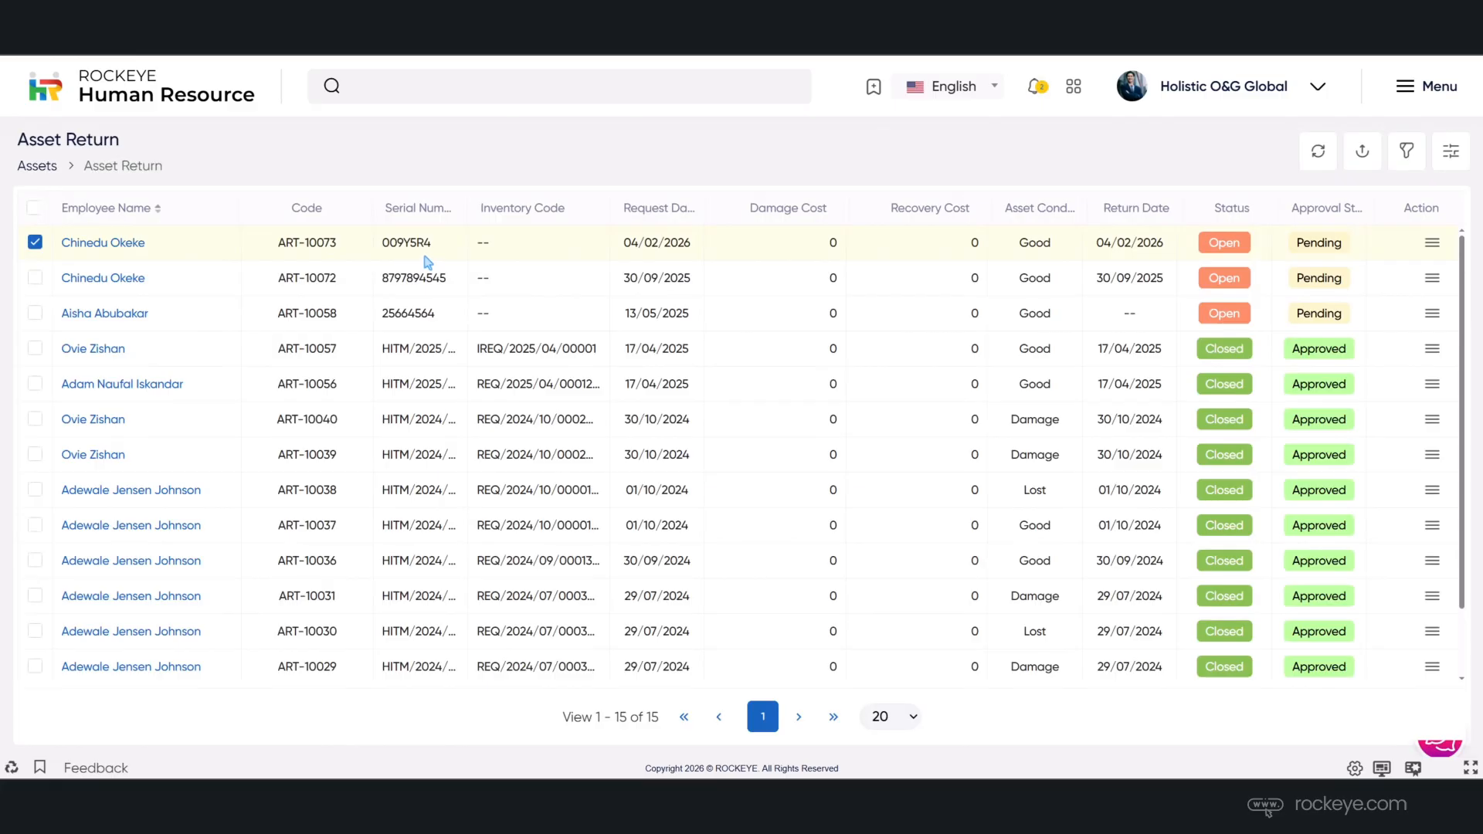